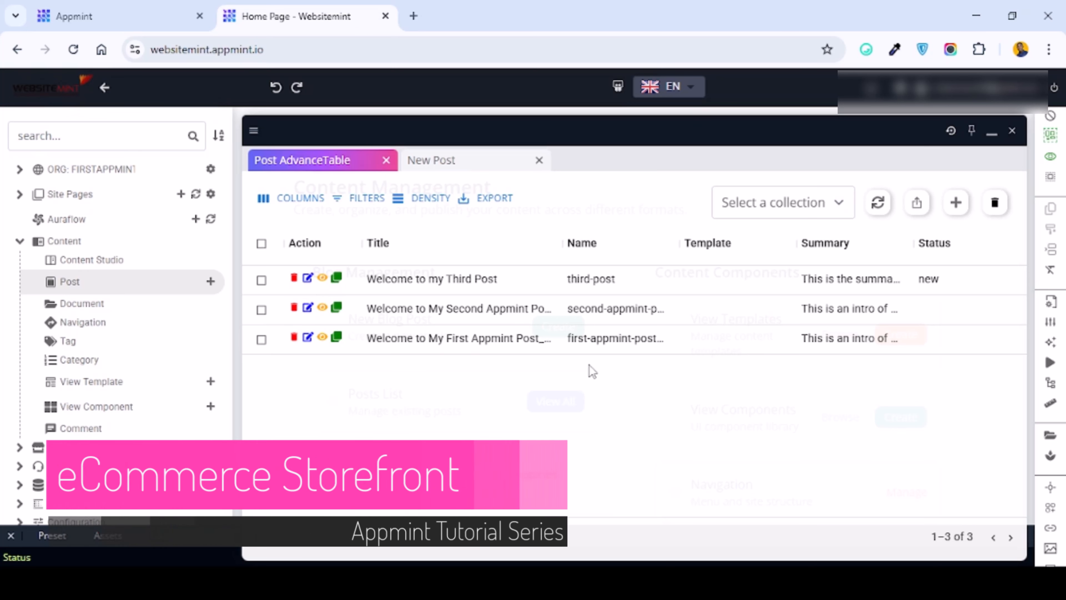
Close the posts window and open the Storefront's product list.
left_click(1012, 133)
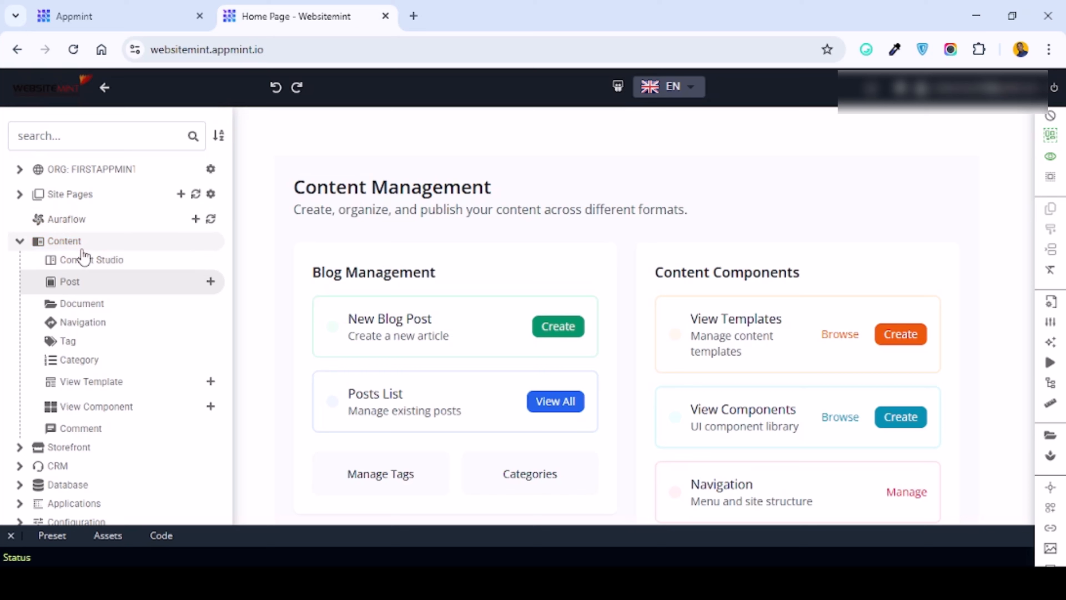
scroll(54, 245, "down", 5)
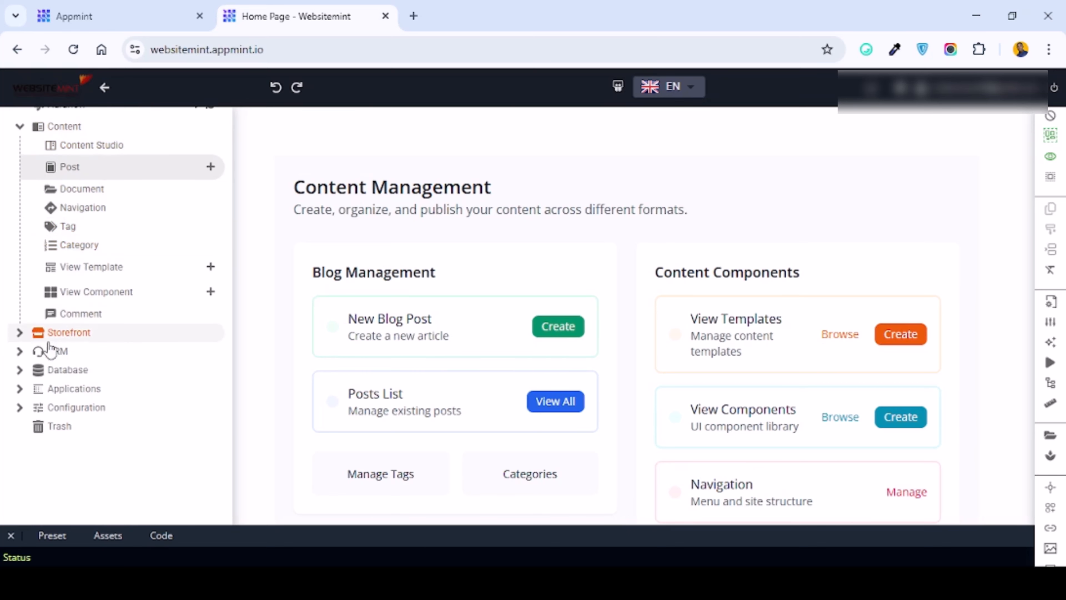
left_click(68, 333)
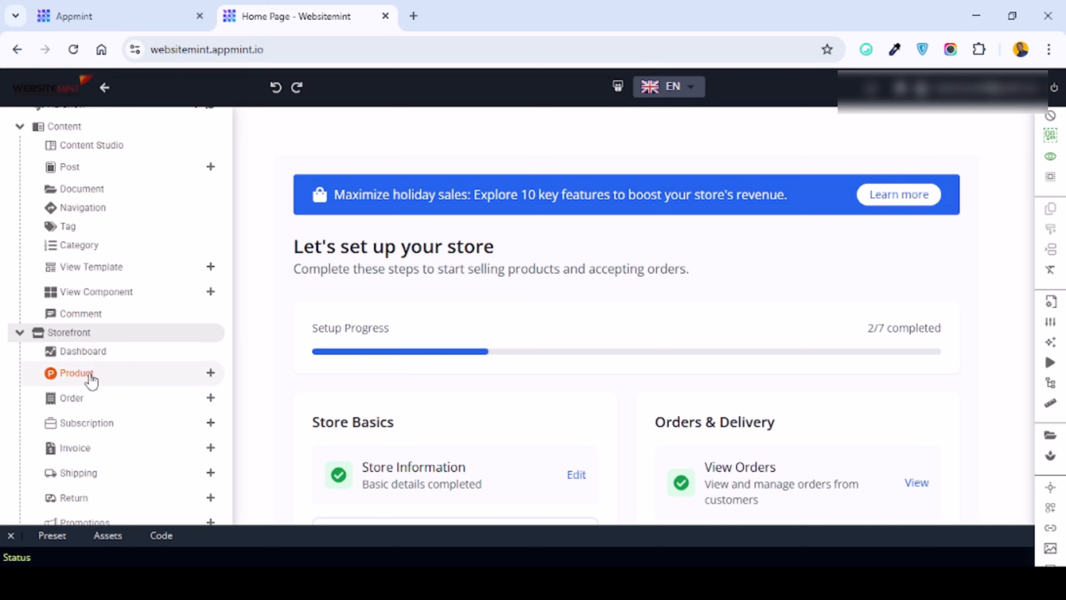
left_click(83, 375)
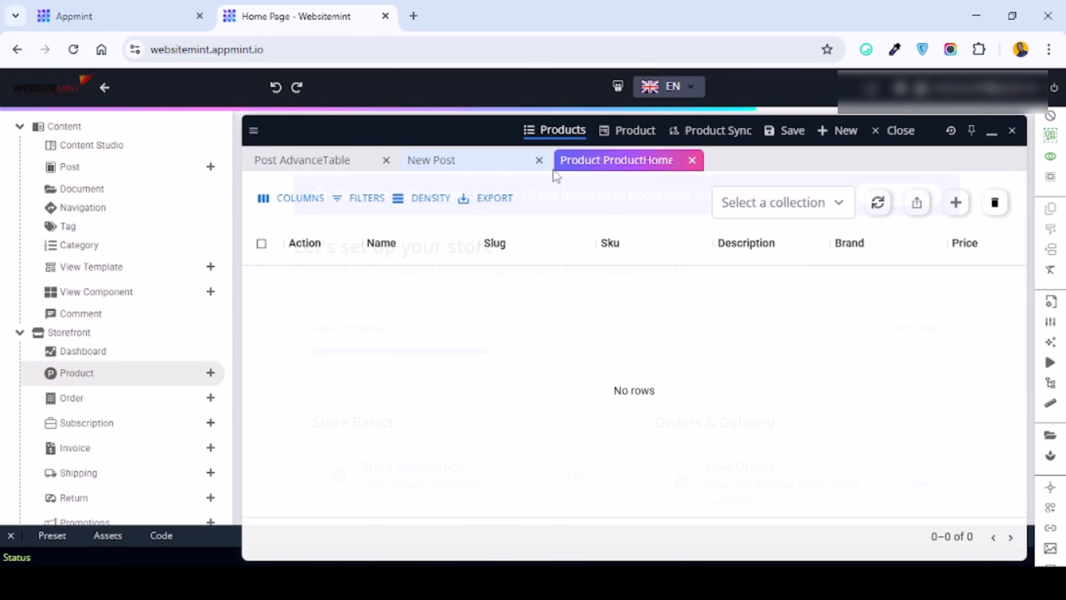
Close the New Post tab and compare the posts table with the product list.
left_click(538, 161)
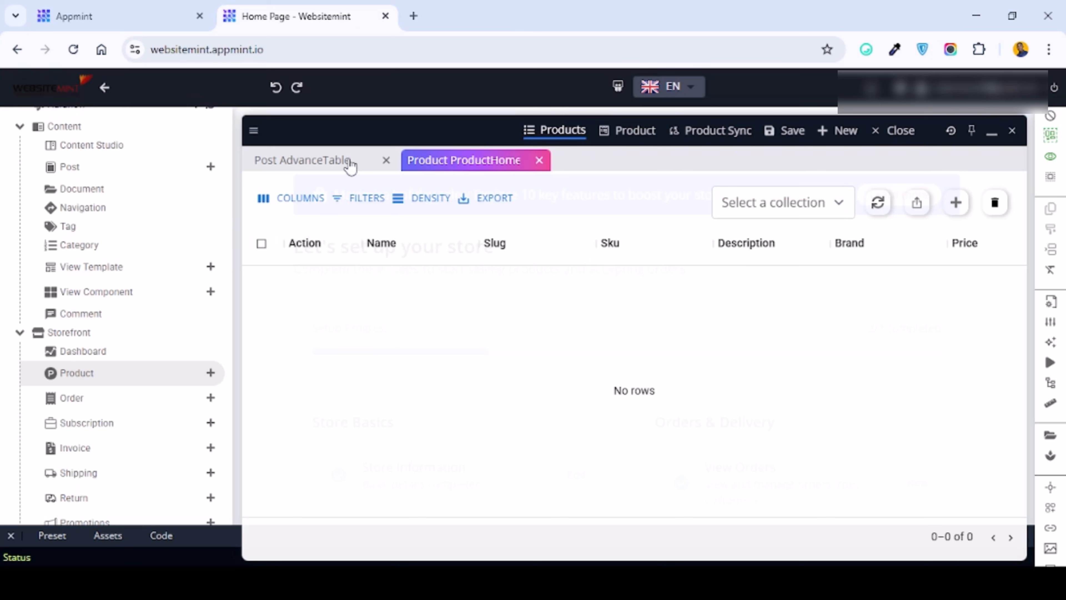
left_click(336, 161)
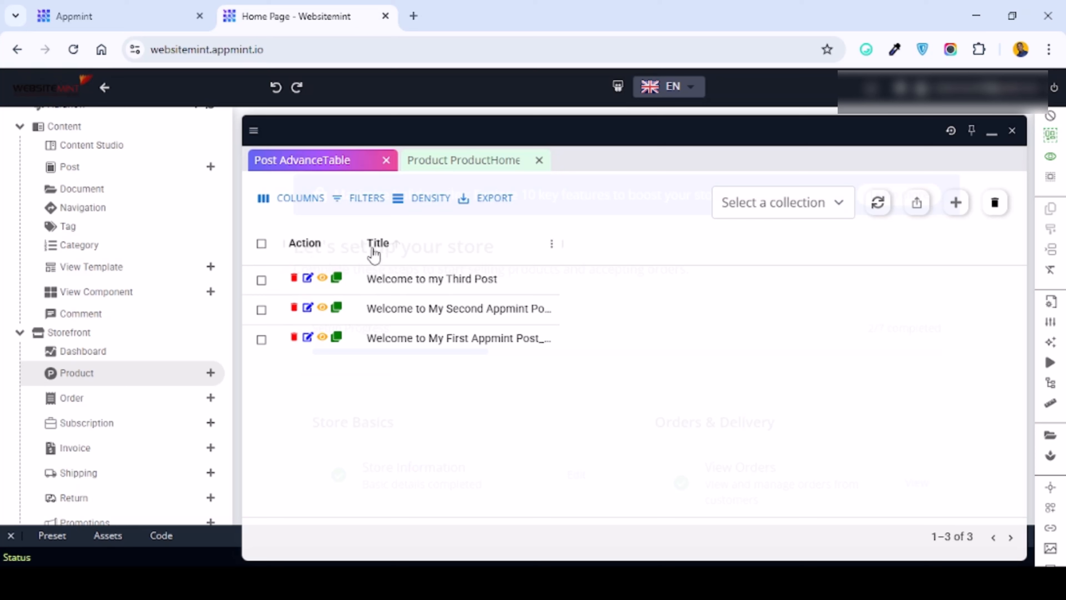
left_click(465, 166)
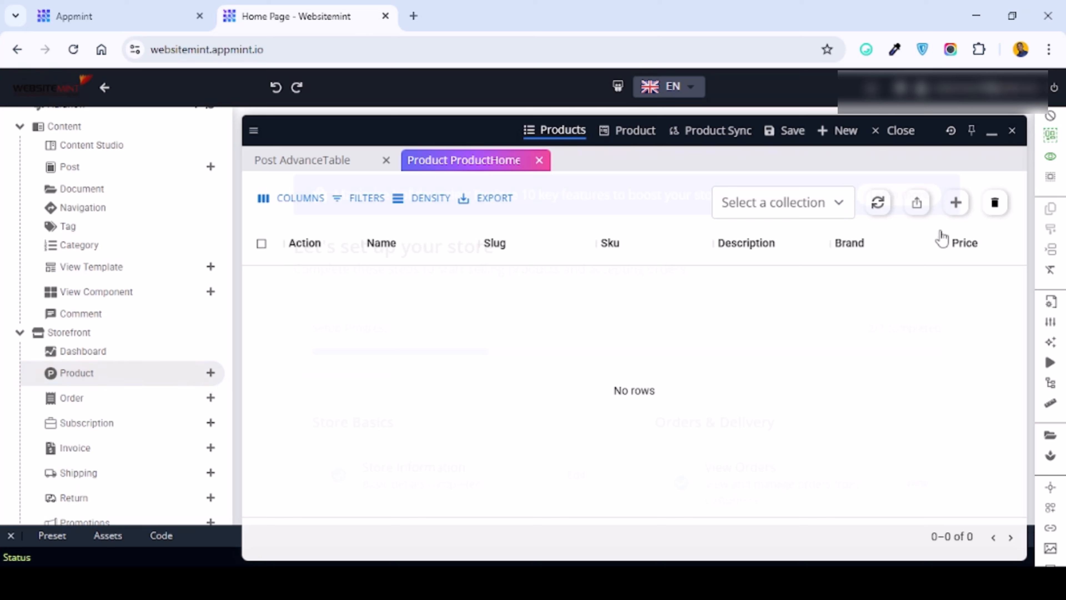
Start a new SF_PRODUCT record and name it "H.O.G Cakes".
left_click(956, 206)
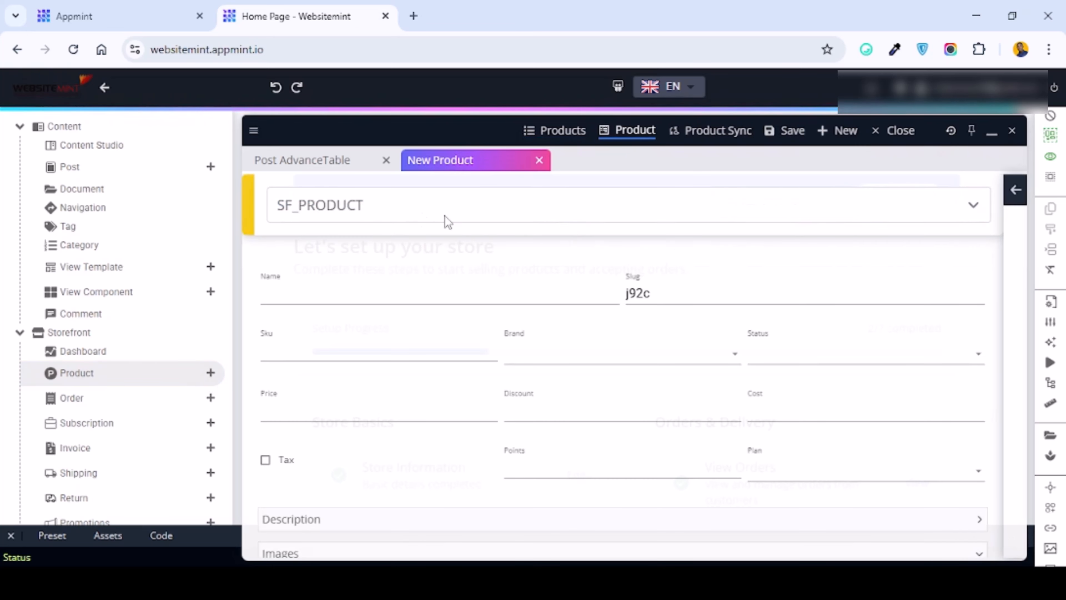
left_click(464, 215)
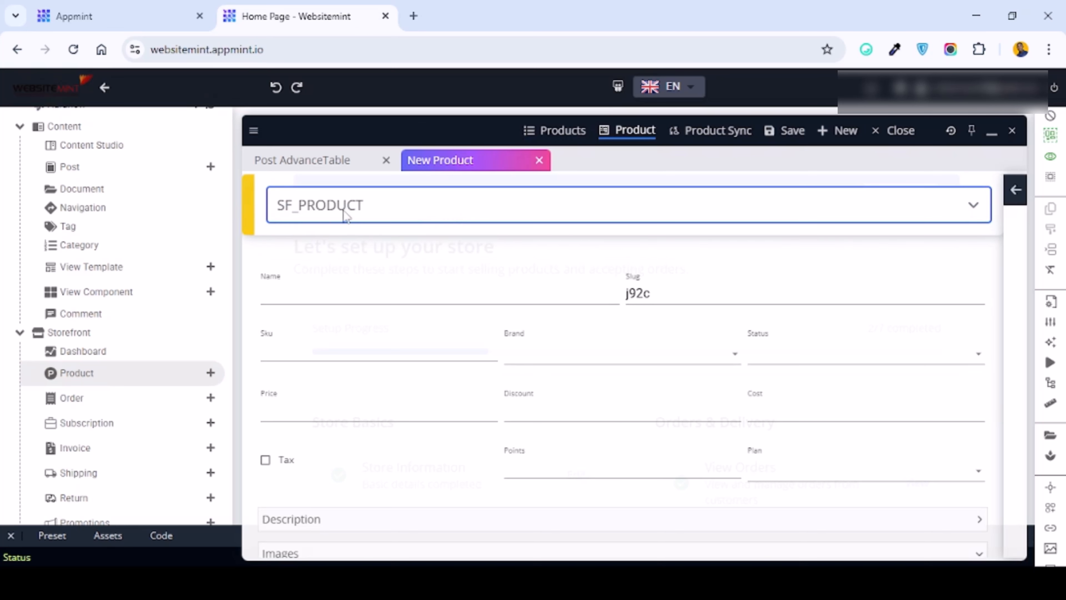
left_click(329, 290)
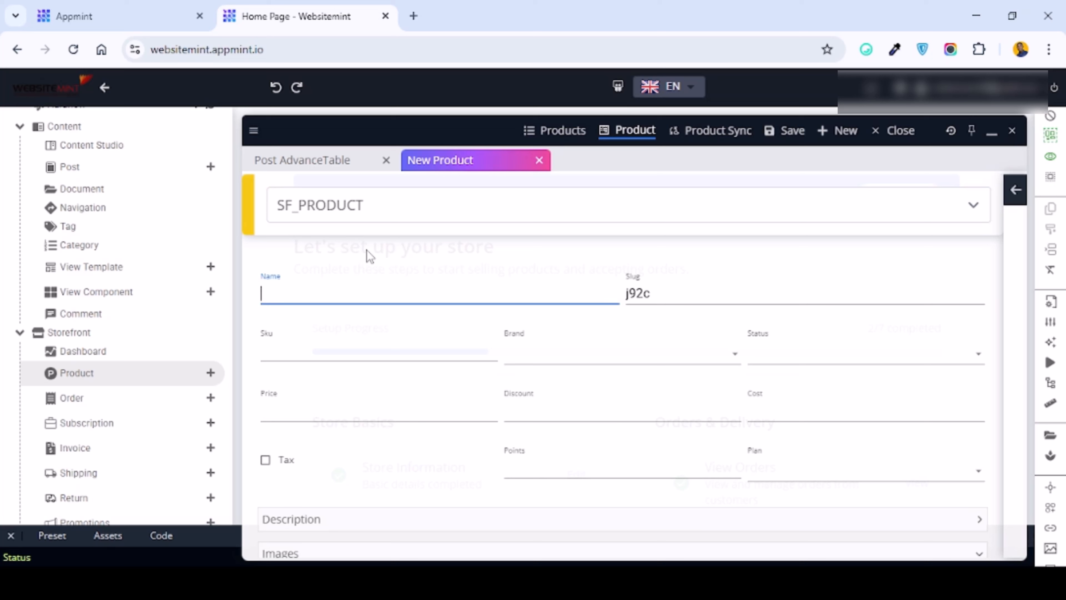
type("H.O.G Cakes")
Replace the generated slug of the new product with "hog-cakes".
left_click(777, 298)
key("ctrl+a")
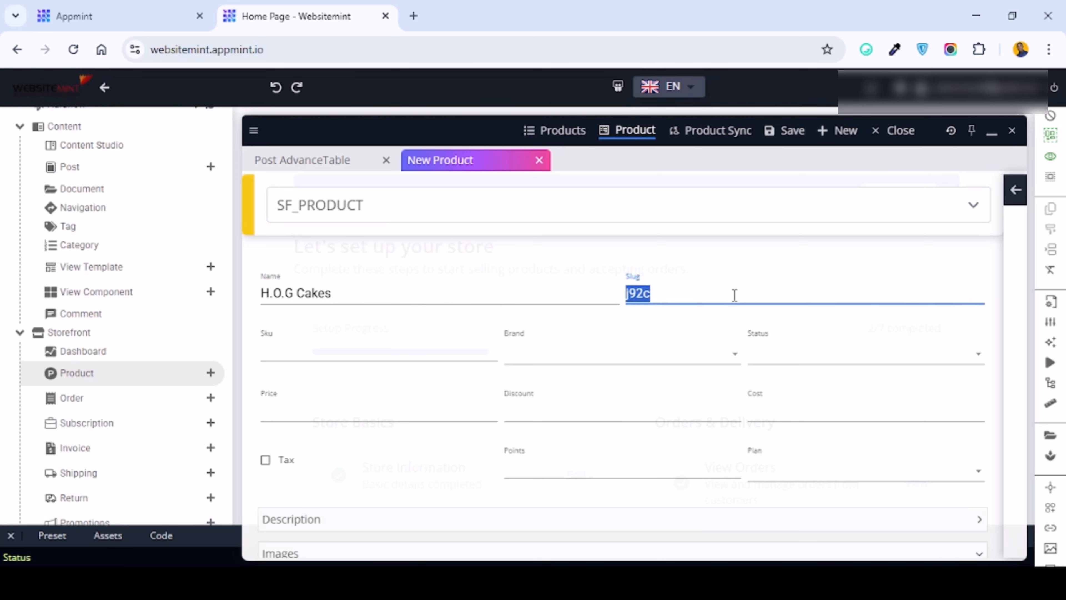
key("BackSpace")
type("h.o")
key("BackSpace")
type("og-cakes")
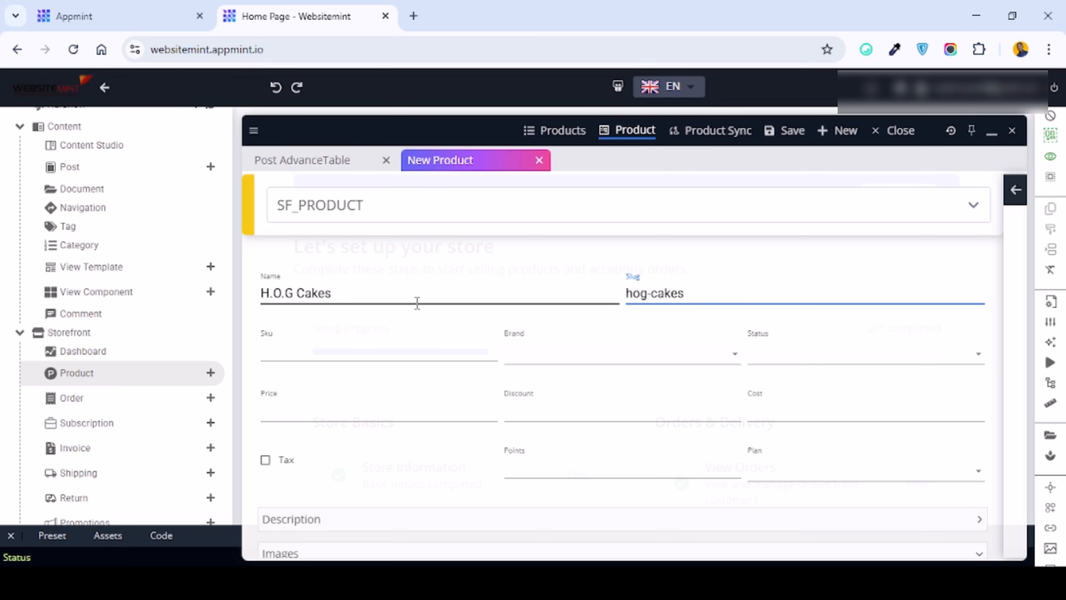
Check the brand options without choosing one and set the product's status to "available".
left_click(667, 362)
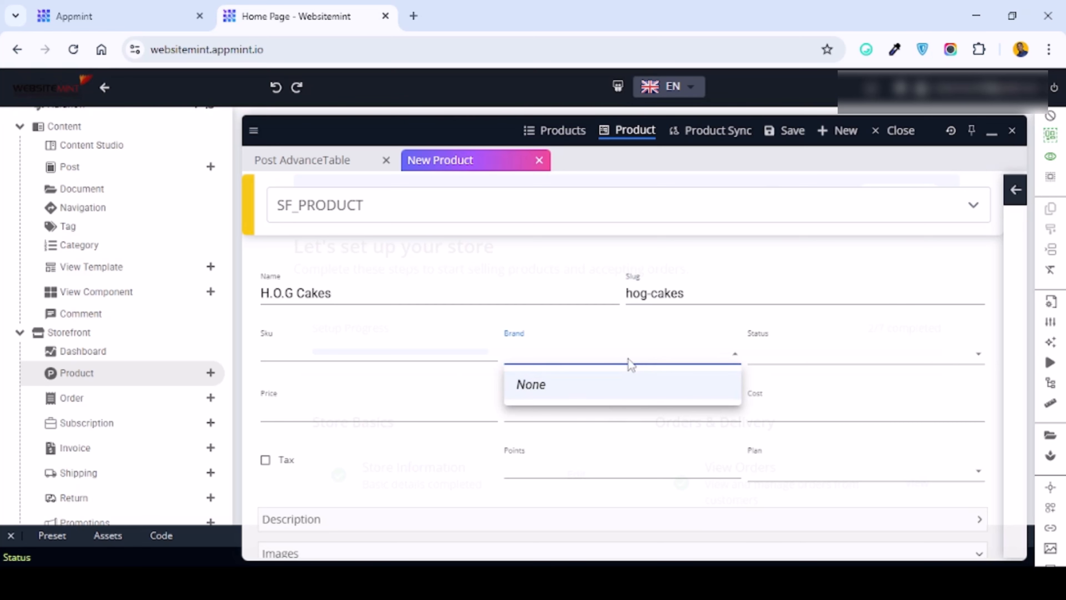
left_click(925, 356)
left_click(915, 356)
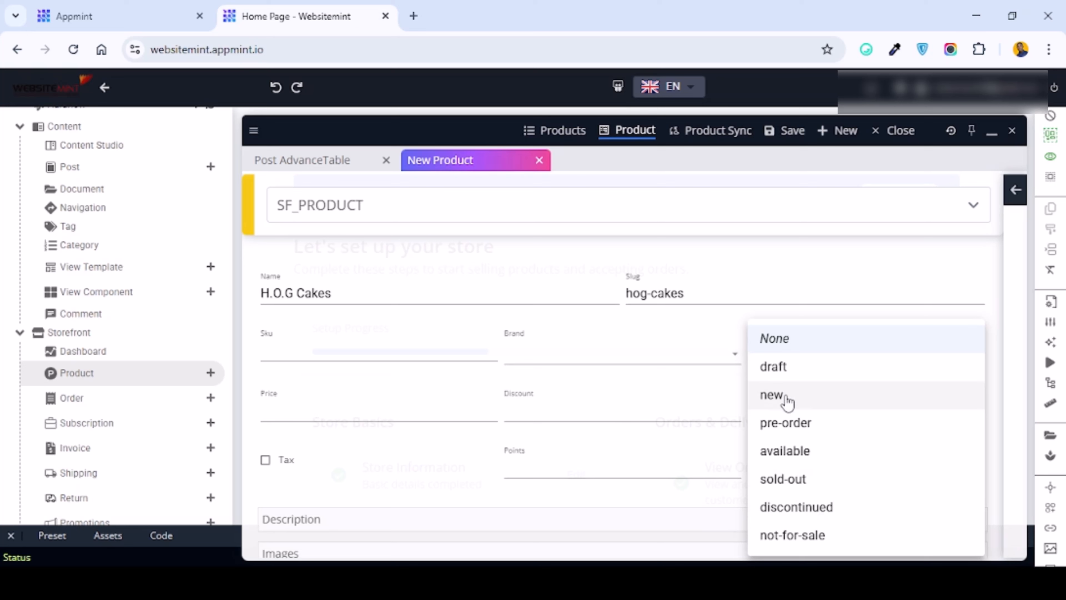
left_click(794, 456)
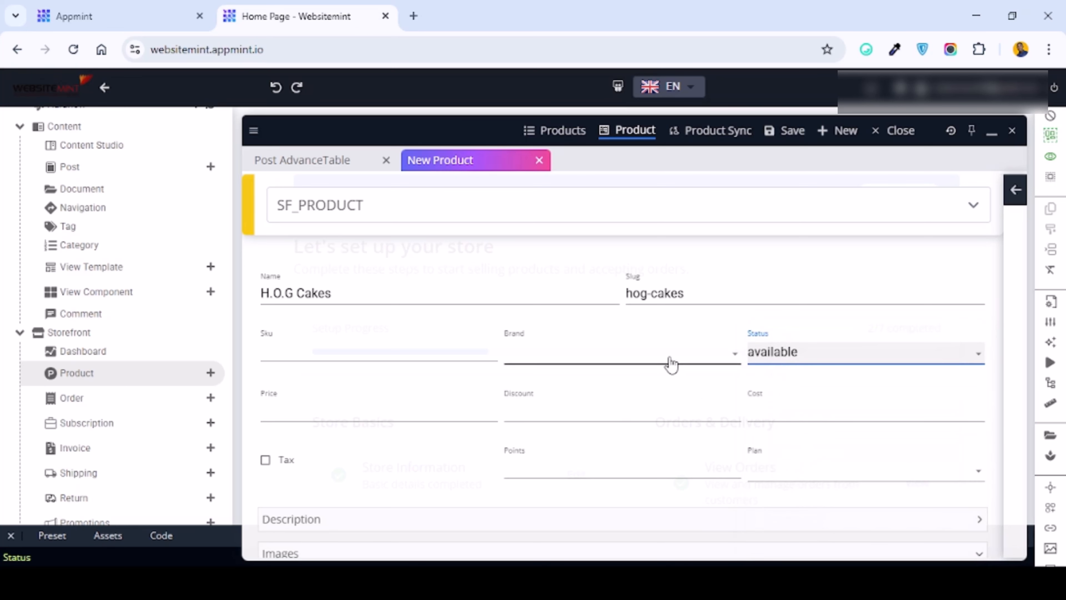
Set the product's price to 25000, leaving the discount and cost empty.
scroll(461, 424, "down", 2)
left_click(306, 338)
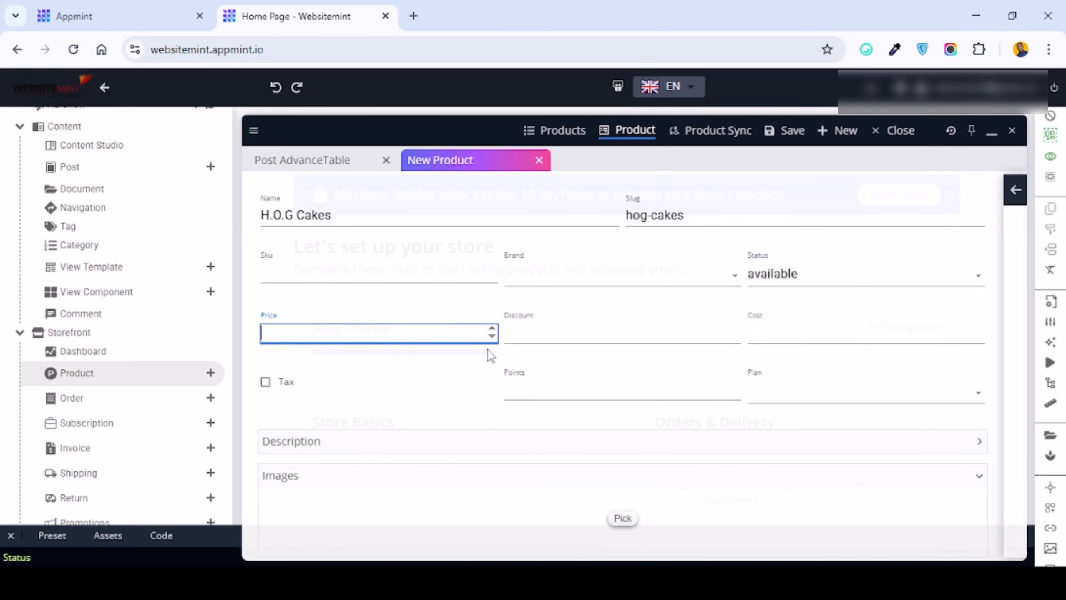
type("25000")
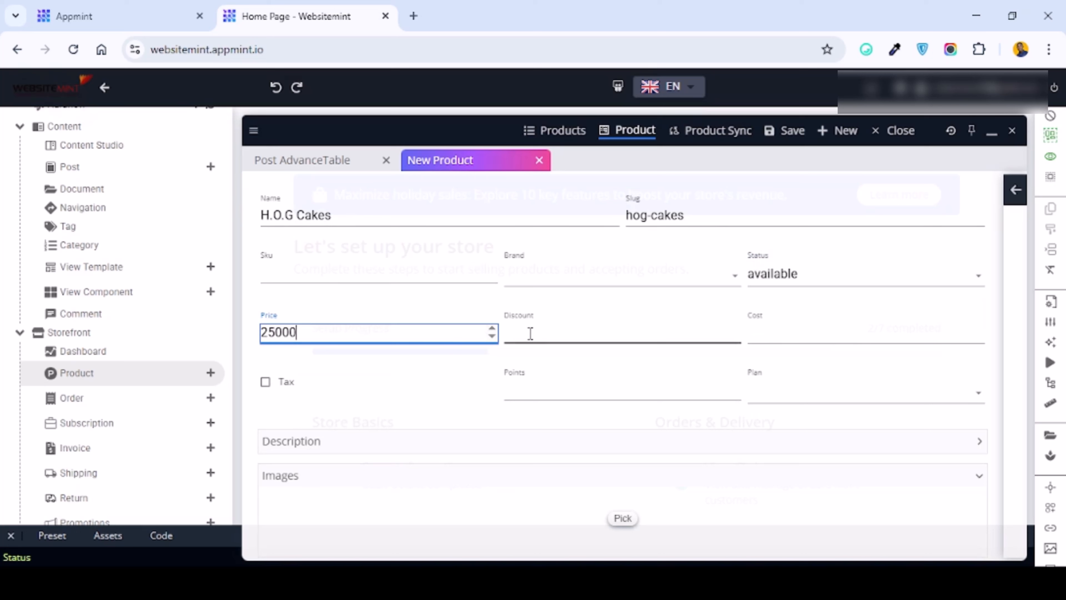
left_click(575, 342)
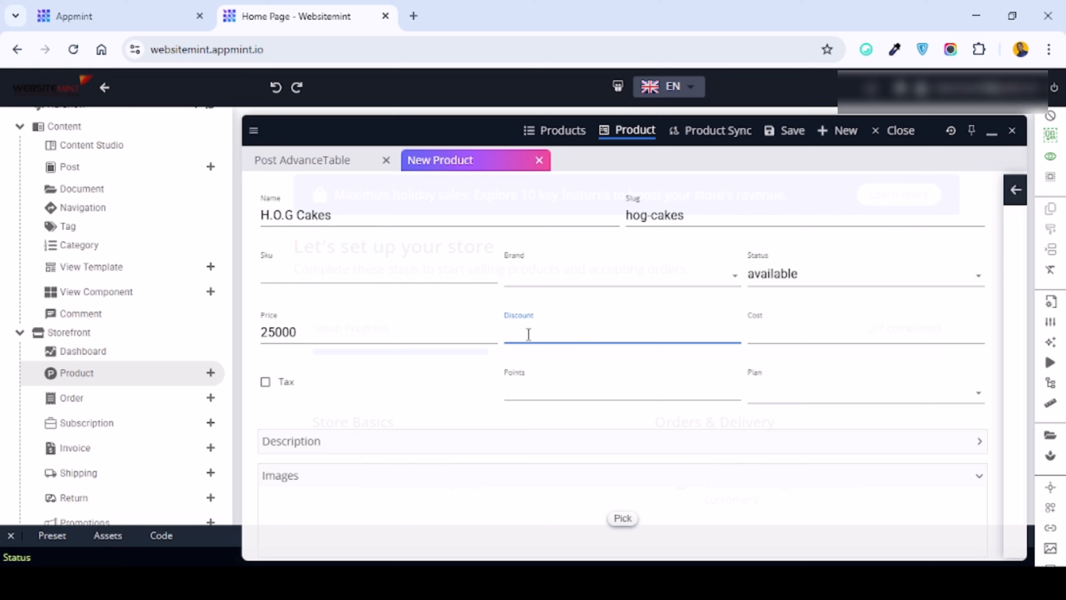
left_click(795, 333)
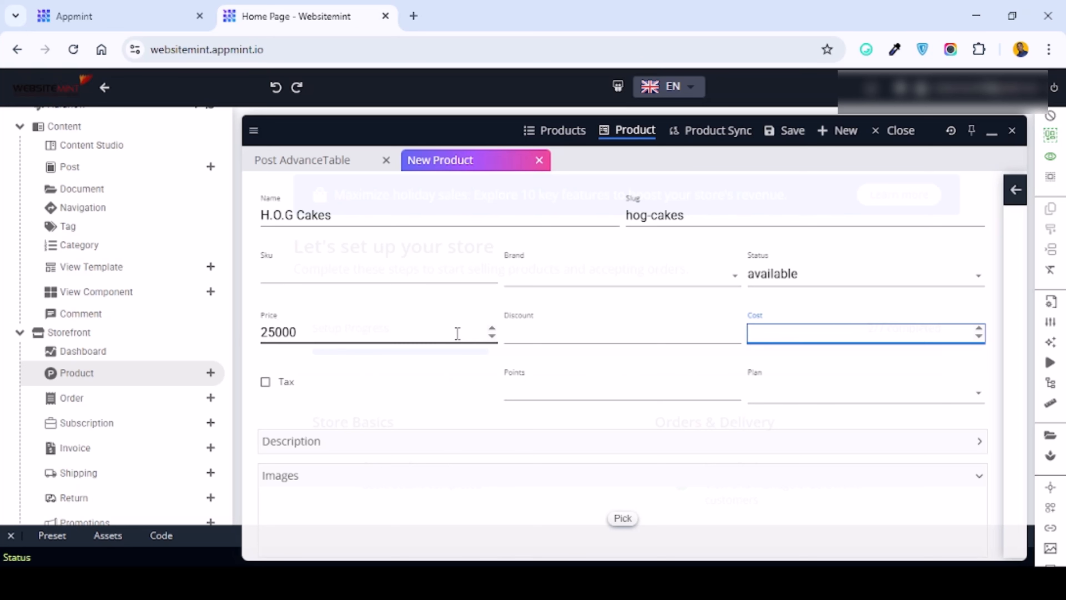
Write a product description presenting H.O.G Cakes as pleasant cakes for favorite occasions such as Naming Ceremony, Wedding ceremony and the likes.
scroll(457, 333, "down", 2)
left_click(317, 375)
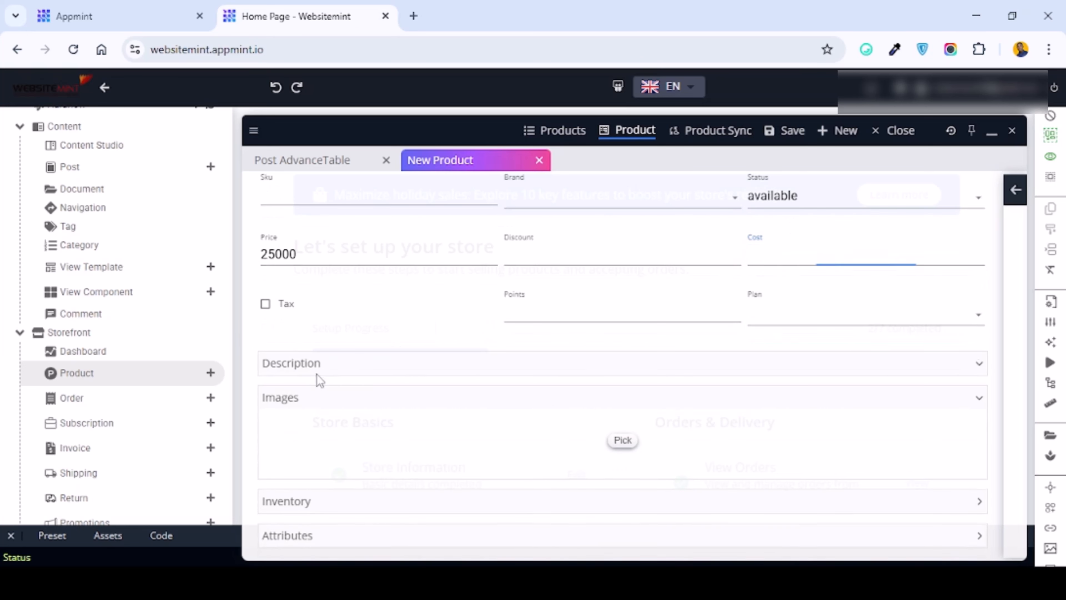
left_click(313, 368)
left_click(312, 365)
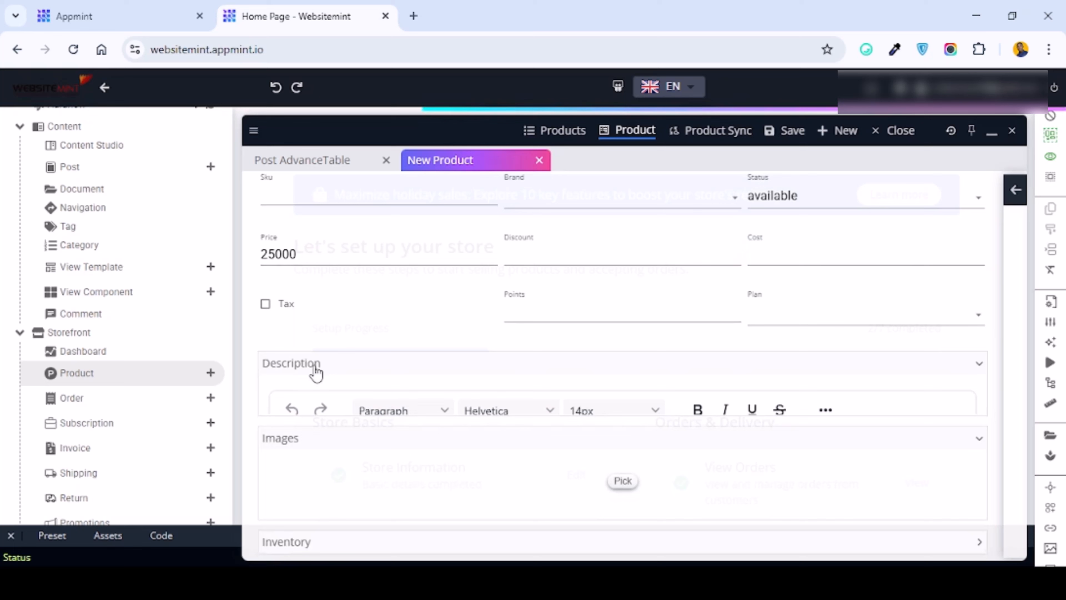
left_click(350, 489)
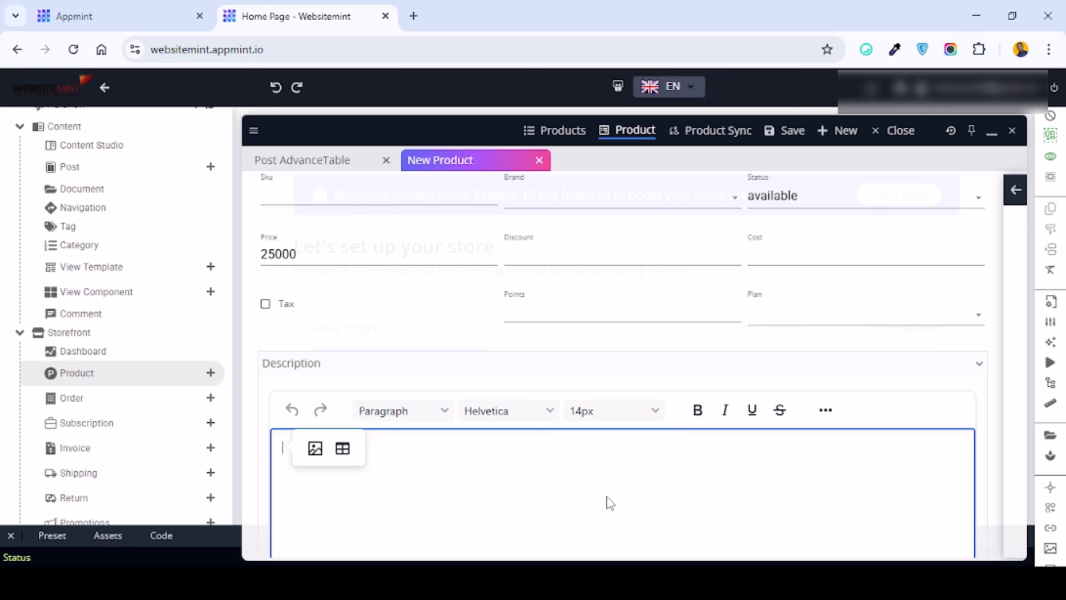
type("H.O.G Cakes is an awesome pleasant cakes from H.O.G that can be used to celebrate your favorite occasions such as Naming Ceremony, Wedding ceremony and the likes.")
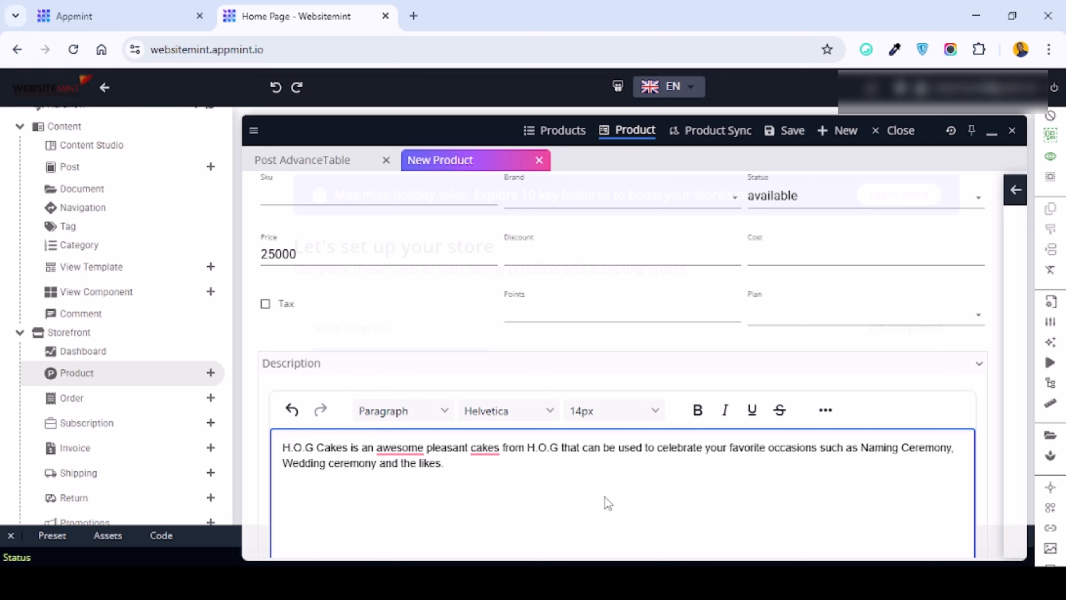
Insert the "cakes" image from the Downloads folder on a new line below the description text.
key("Return")
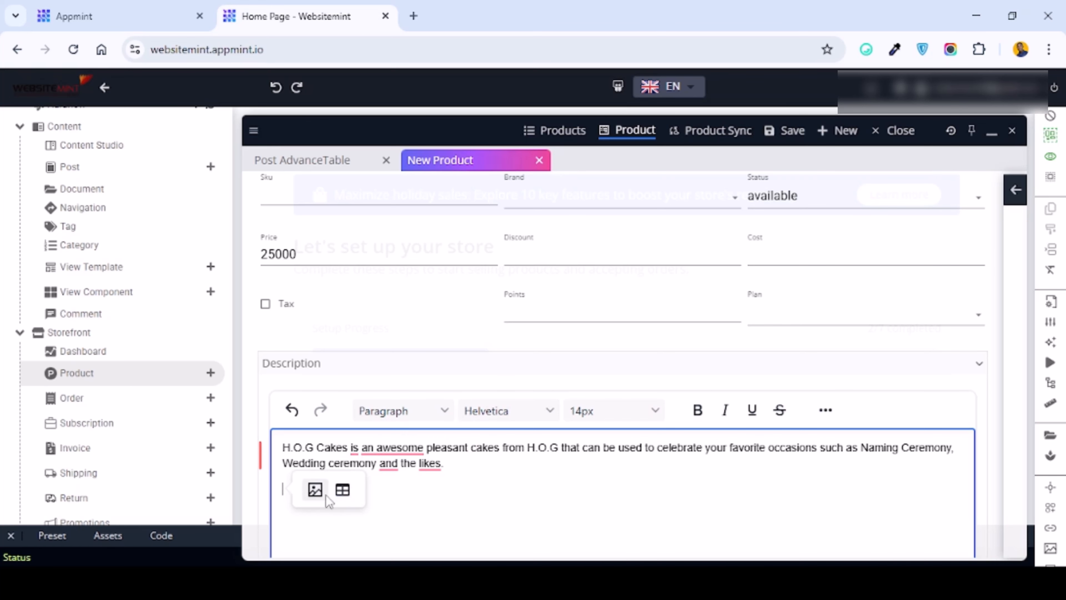
left_click(314, 495)
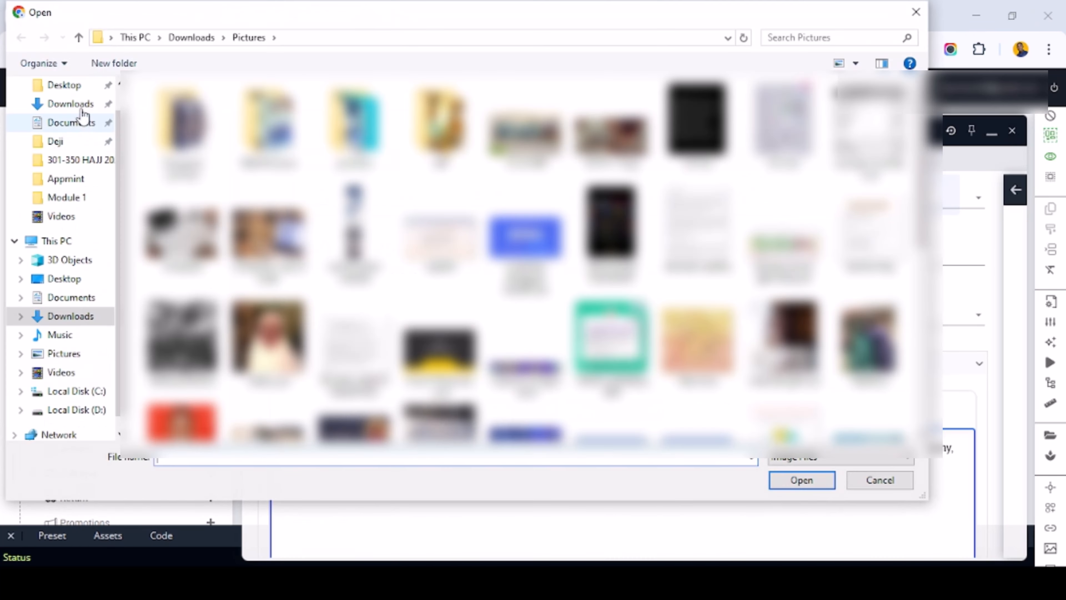
left_click(71, 104)
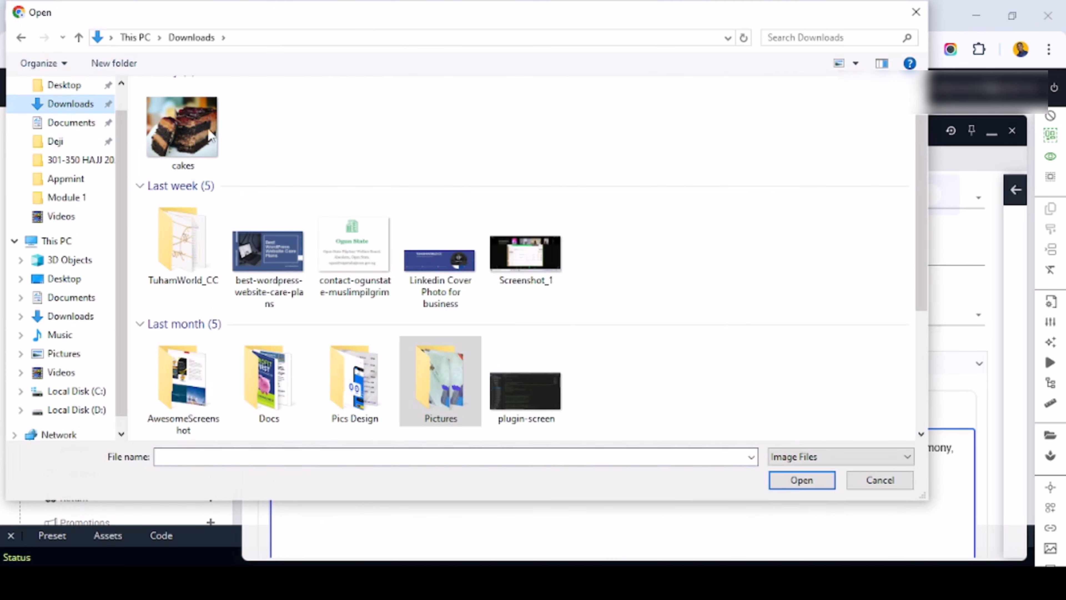
double_click(210, 135)
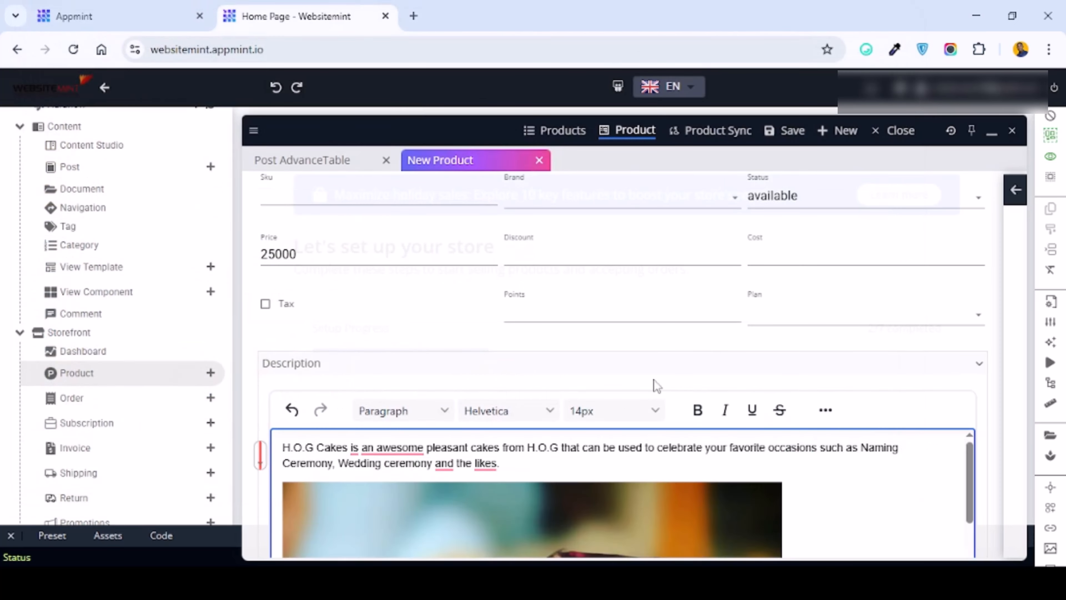
Try left and right alignment on the cake image in the description and settle on centered alignment.
scroll(655, 382, "down", 3)
left_click(584, 423)
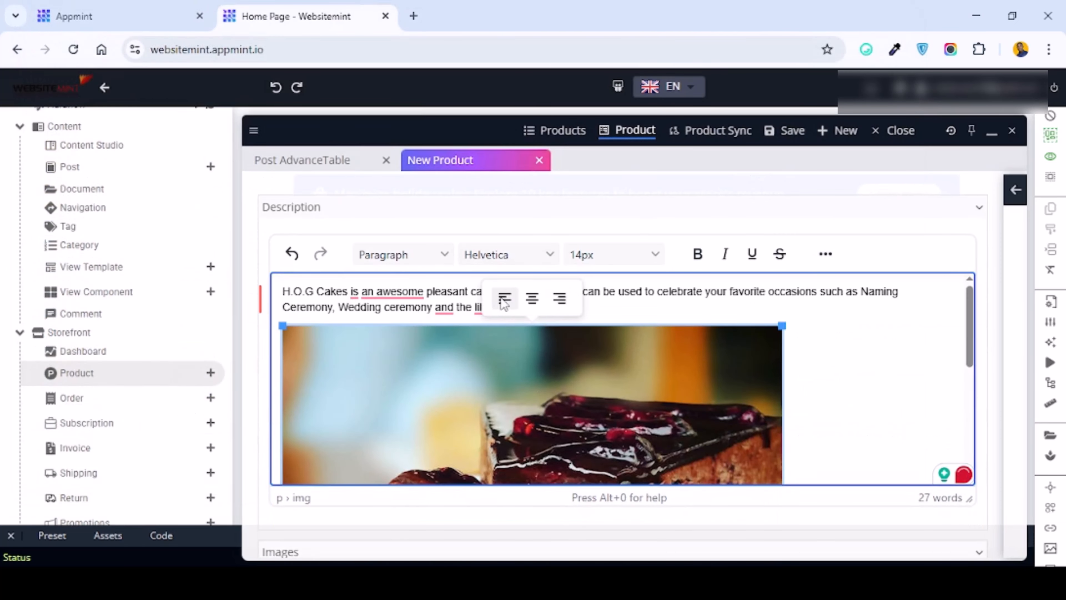
left_click(504, 299)
left_click(558, 299)
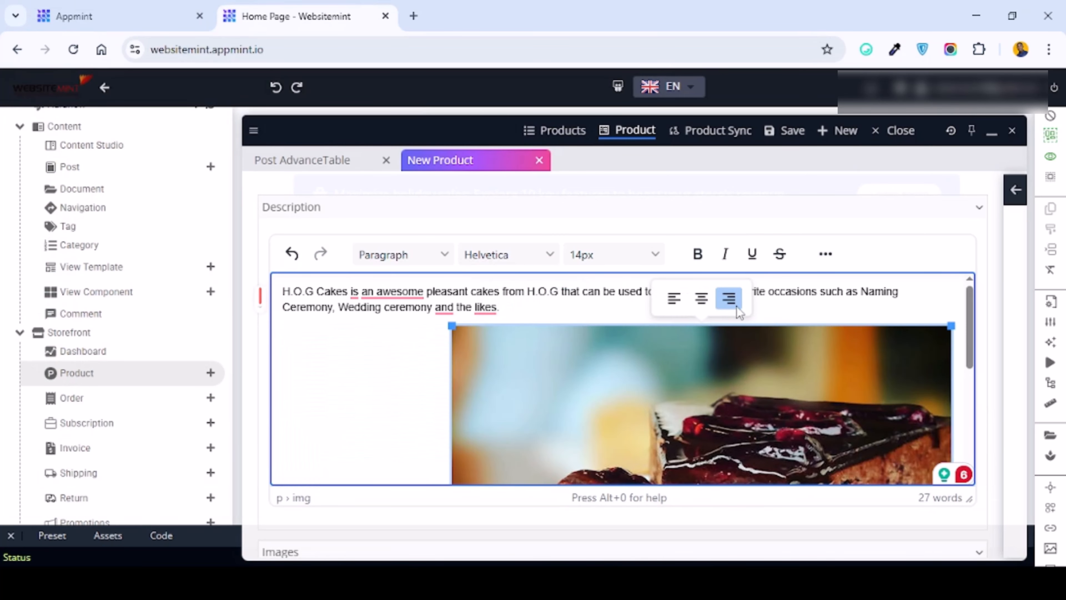
left_click(701, 299)
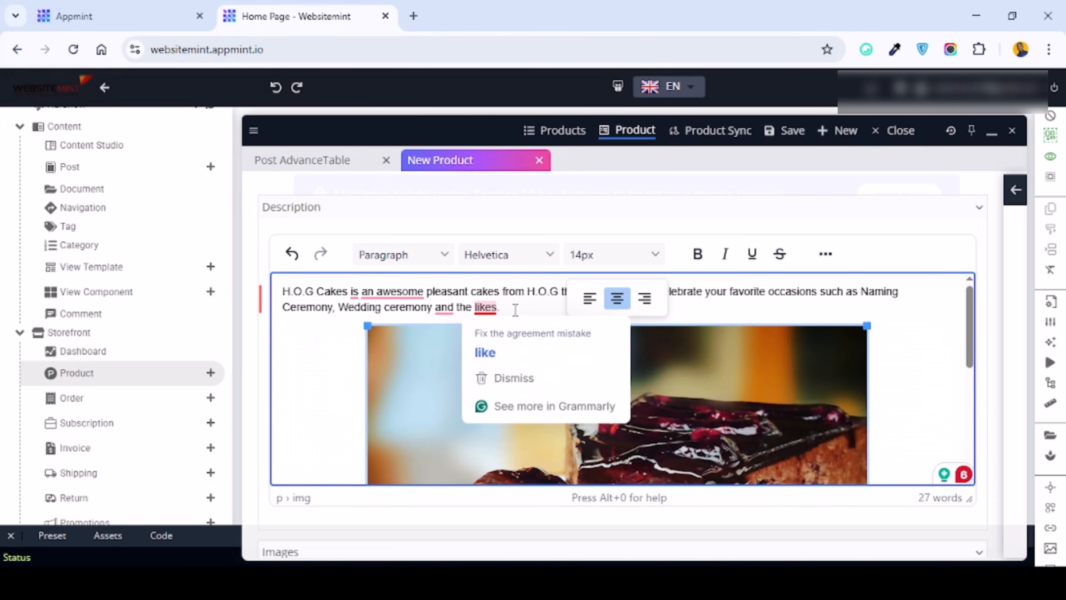
left_click(517, 310)
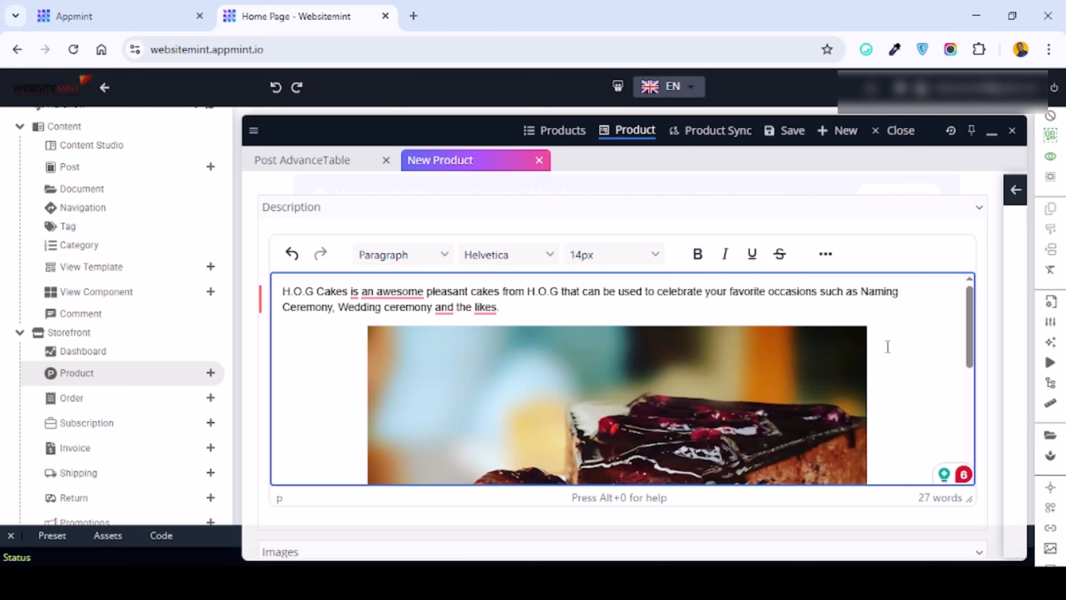
Review the description's text and image, and leave the Description section collapsed.
scroll(888, 345, "down", 5)
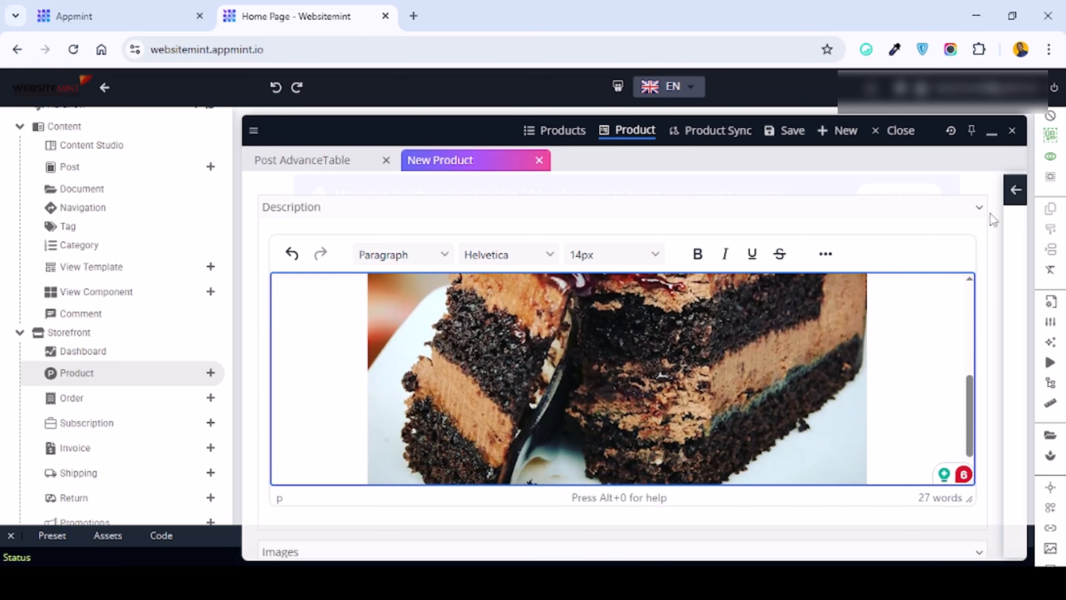
left_click(980, 210)
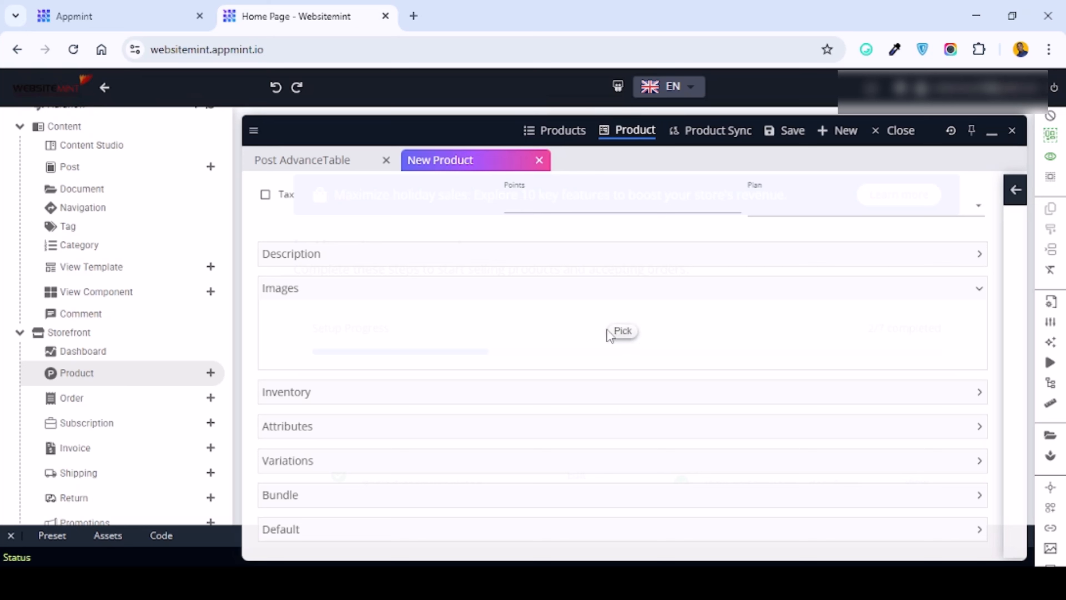
left_click(324, 254)
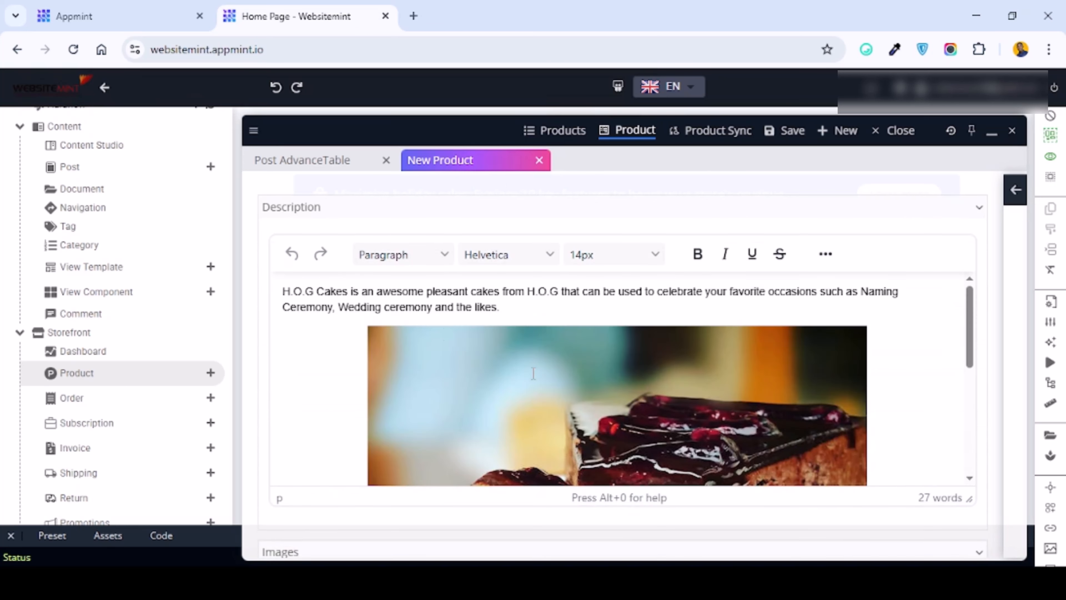
left_click(980, 208)
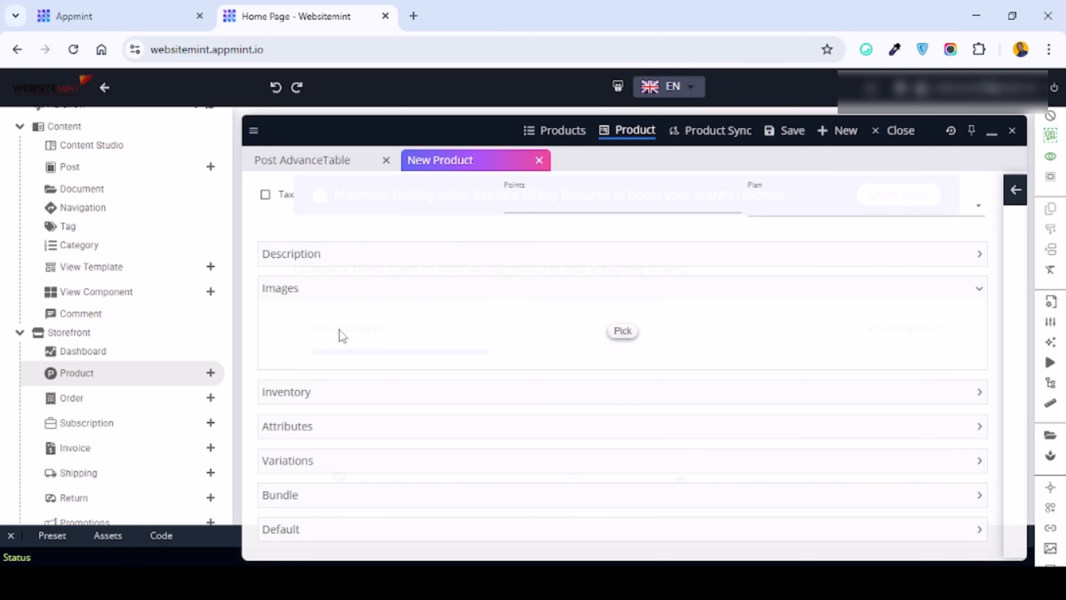
Upload the "cakes" image from the Downloads folder to the file manager for the product's Images section.
left_click(627, 334)
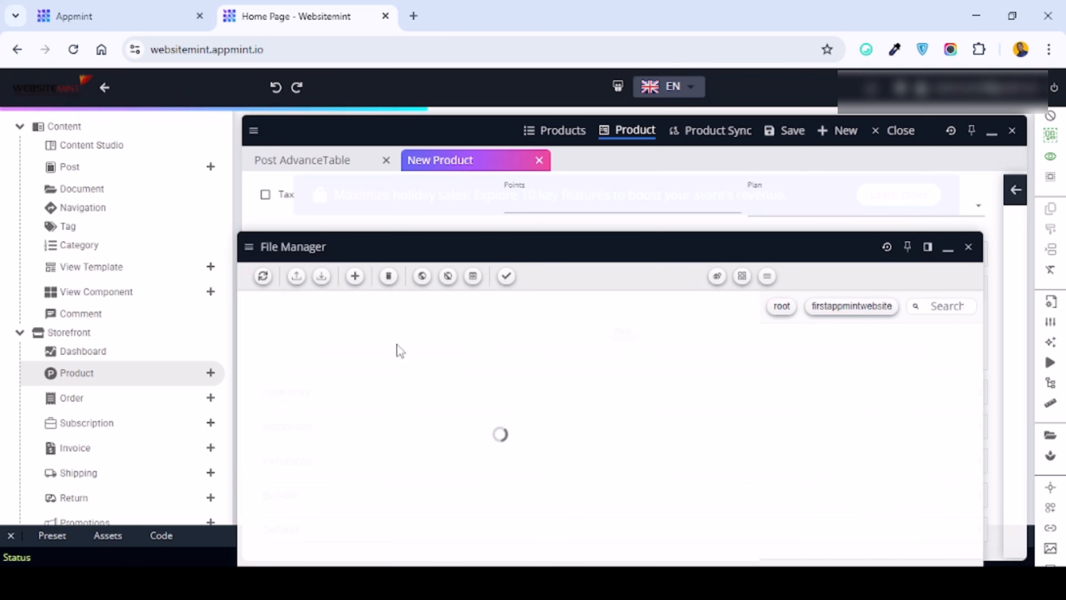
left_click(297, 276)
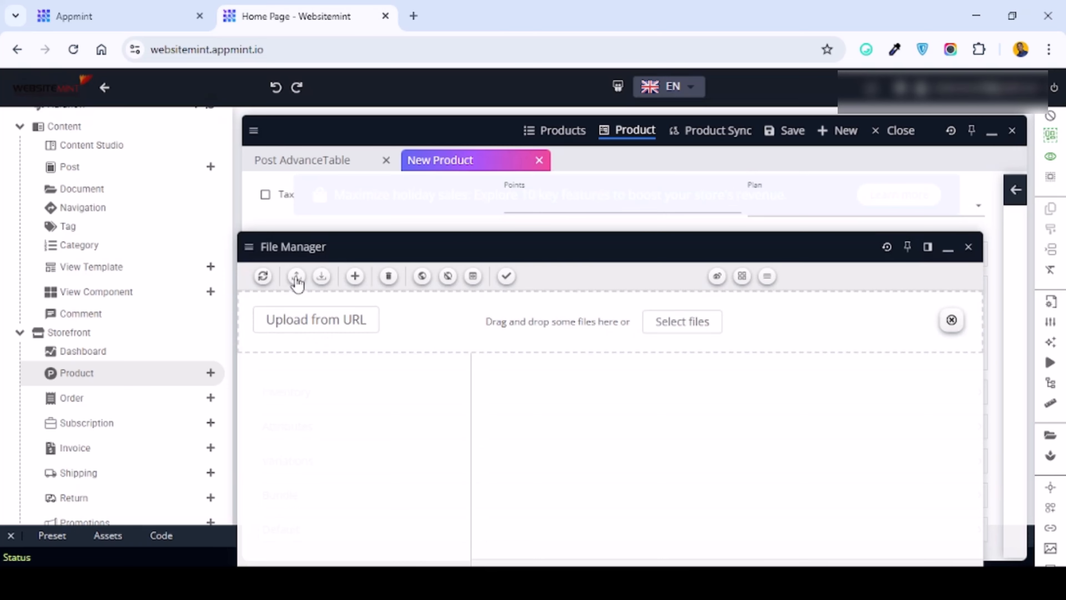
left_click(684, 324)
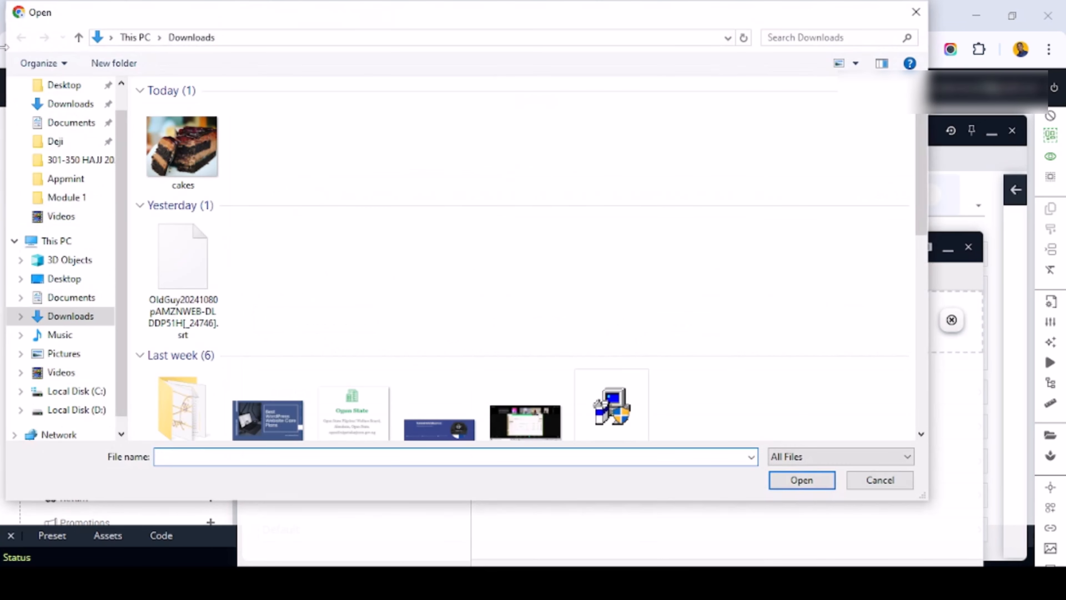
left_click(182, 146)
left_click(802, 480)
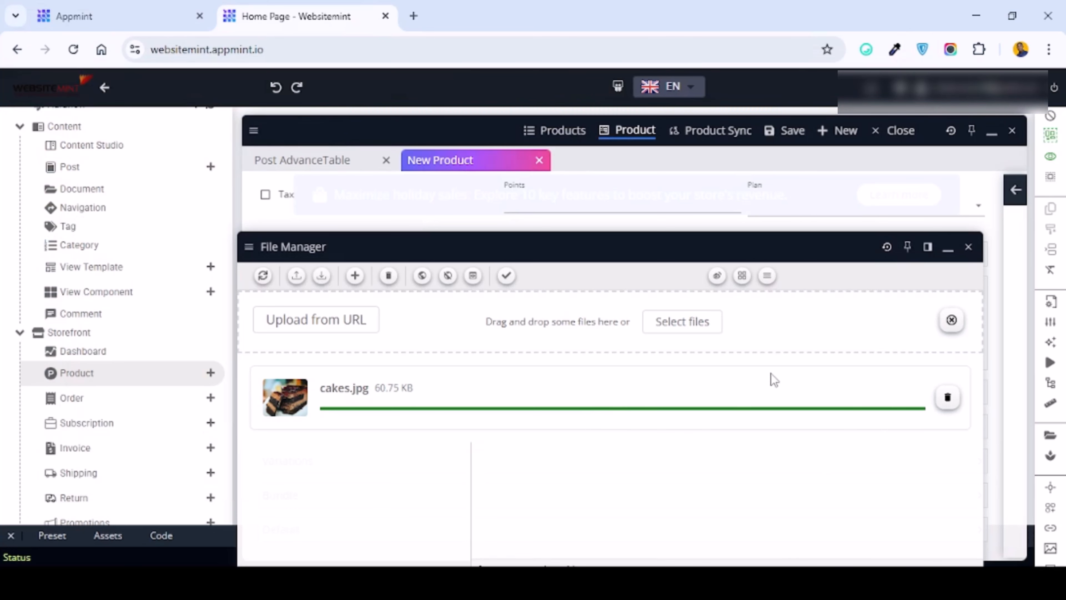
scroll(772, 373, "up", 2)
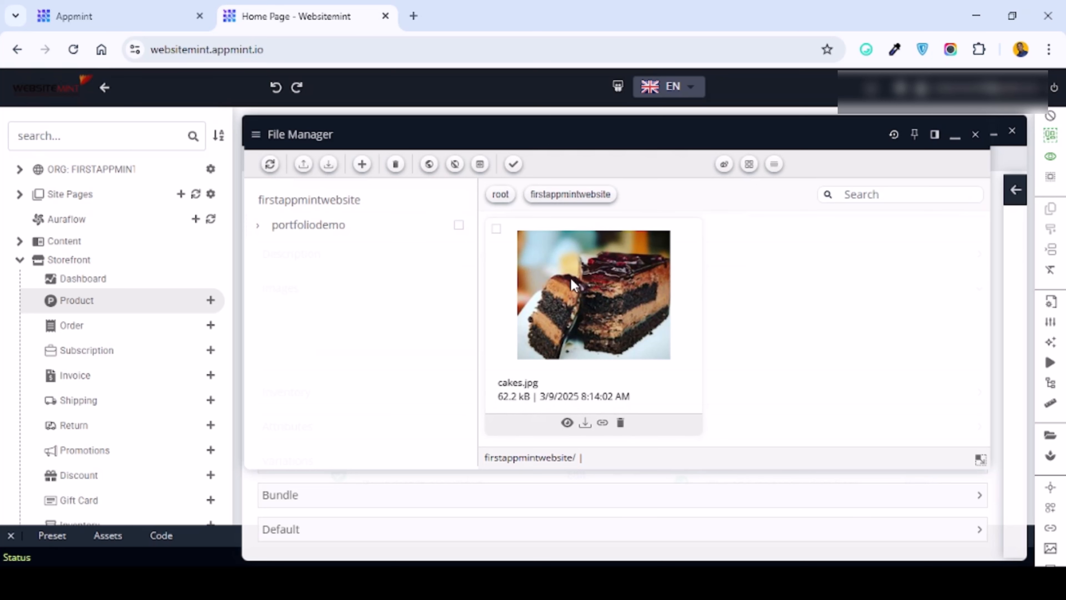
Assign cakes.jpg from the file manager as the product's image and collapse the Images section.
left_click(498, 233)
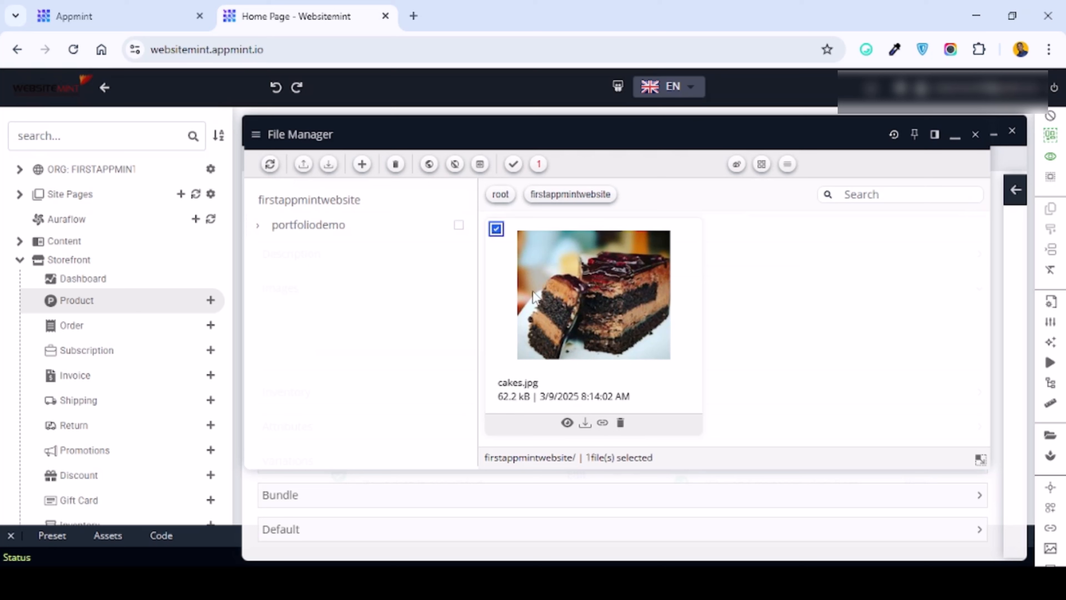
left_click(512, 165)
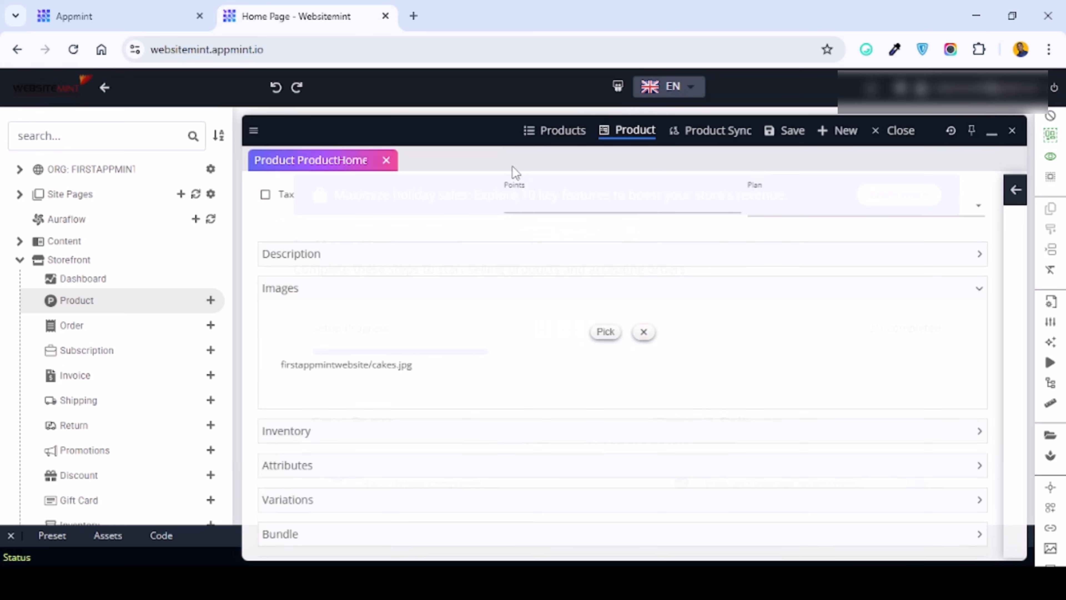
scroll(501, 362, "down", 2)
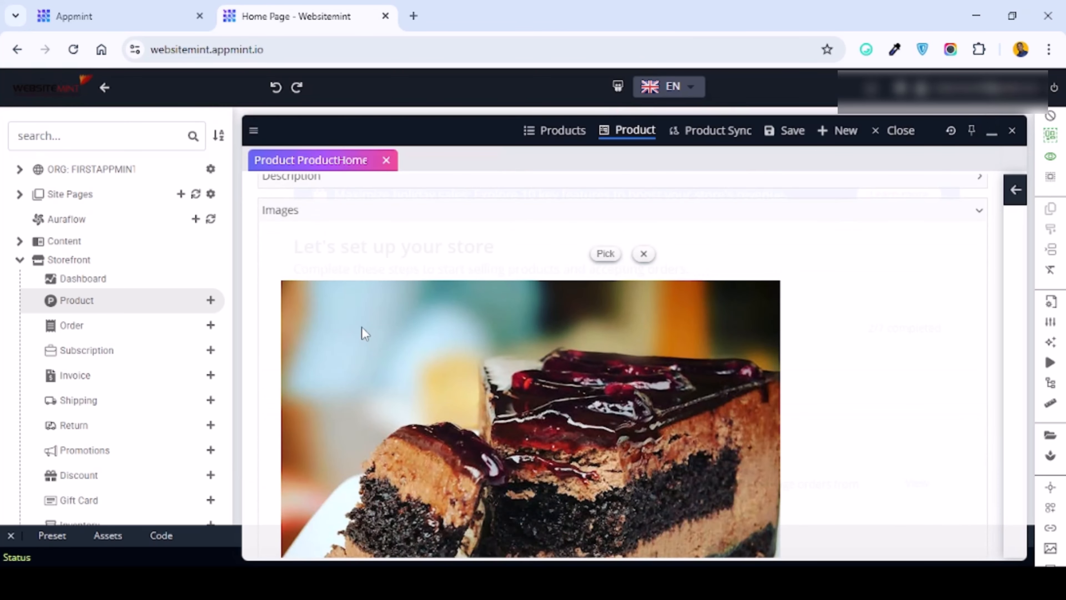
left_click(982, 211)
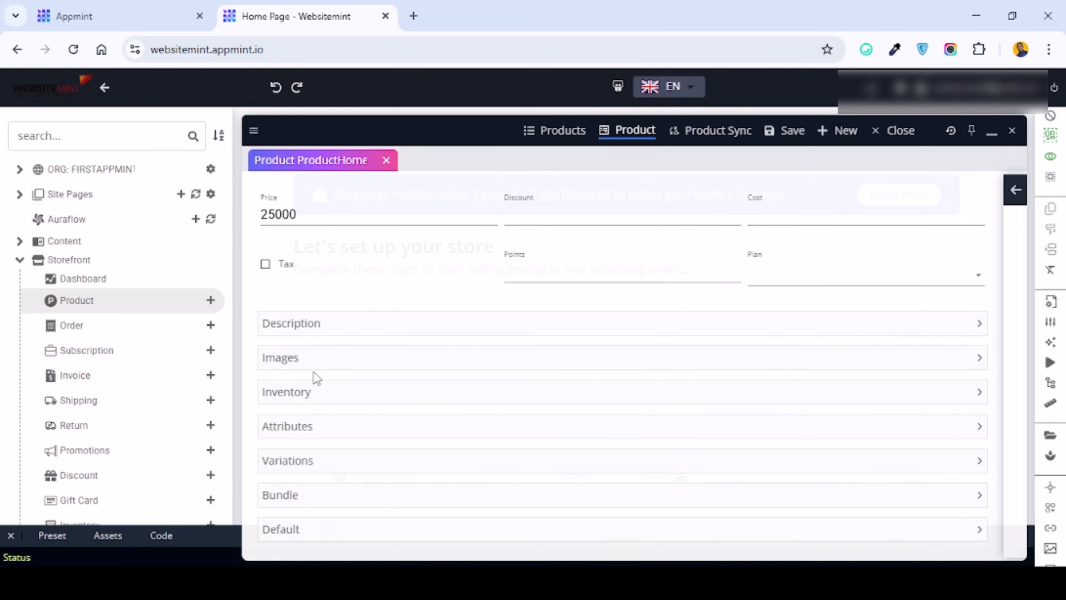
Examine the product's Inventory and Attributes sections, leaving both collapsed.
left_click(336, 391)
scroll(559, 299, "down", 3)
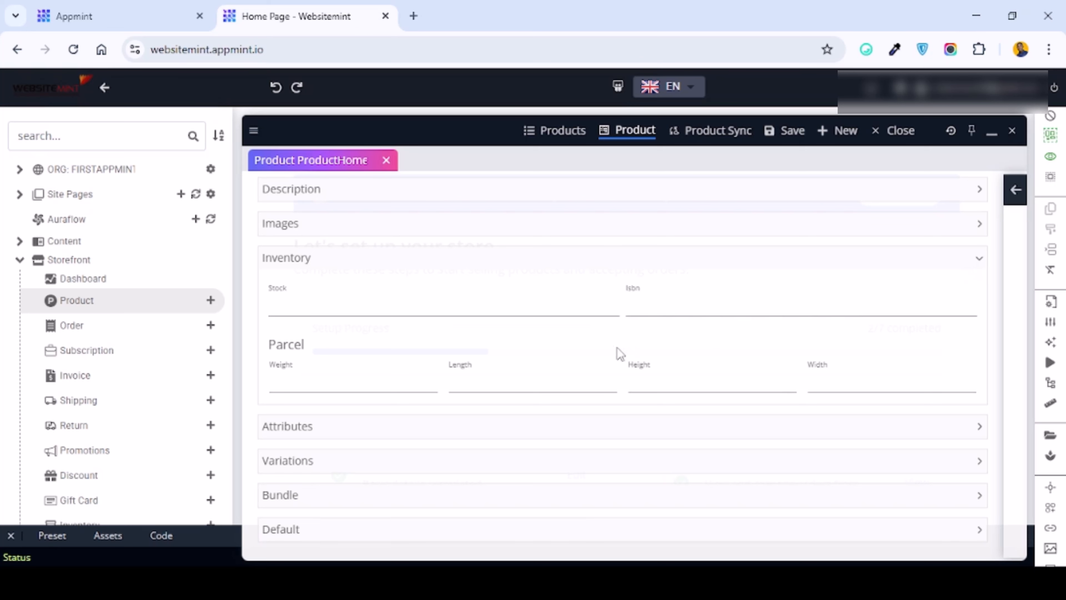
left_click(973, 264)
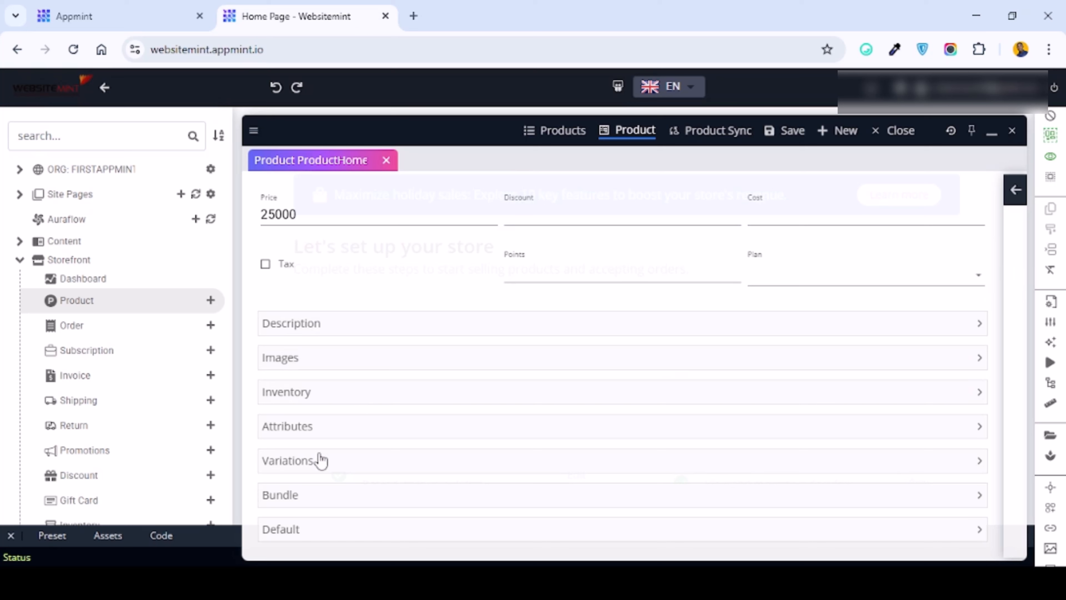
left_click(324, 433)
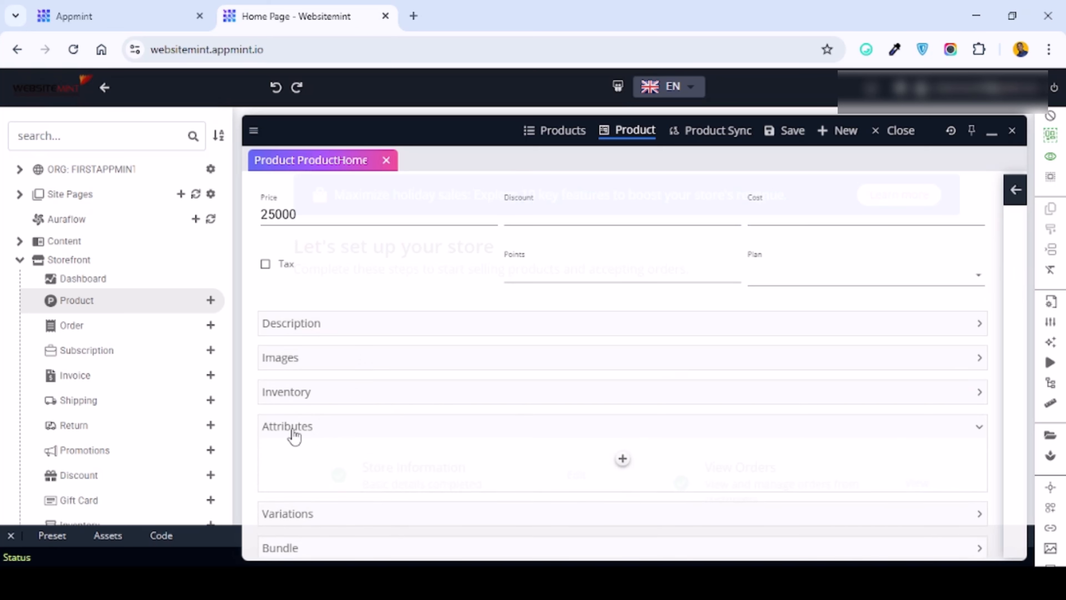
left_click(340, 436)
Add a blank product variation and examine its SKU, price, stock, options and image fields.
left_click(348, 461)
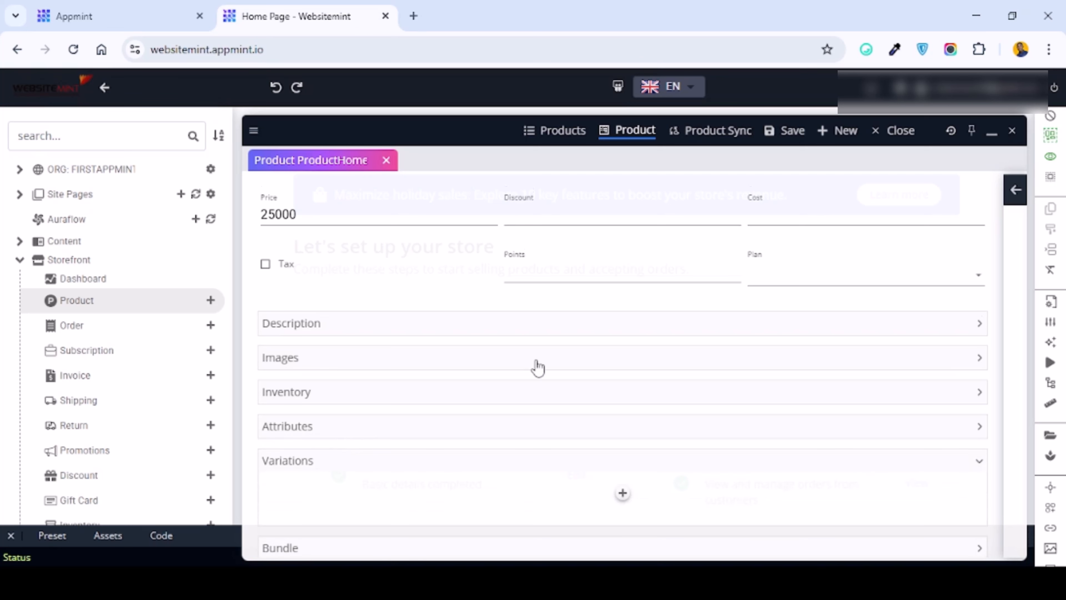
scroll(538, 368, "down", 1)
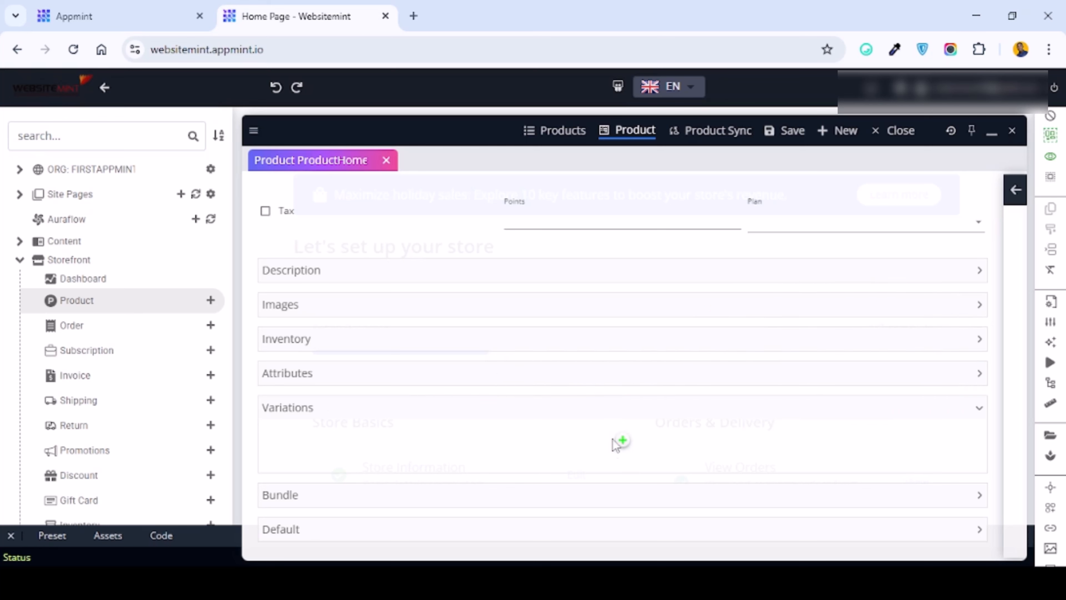
scroll(603, 385, "up", 4)
scroll(590, 378, "down", 4)
left_click(624, 441)
scroll(324, 443, "down", 2)
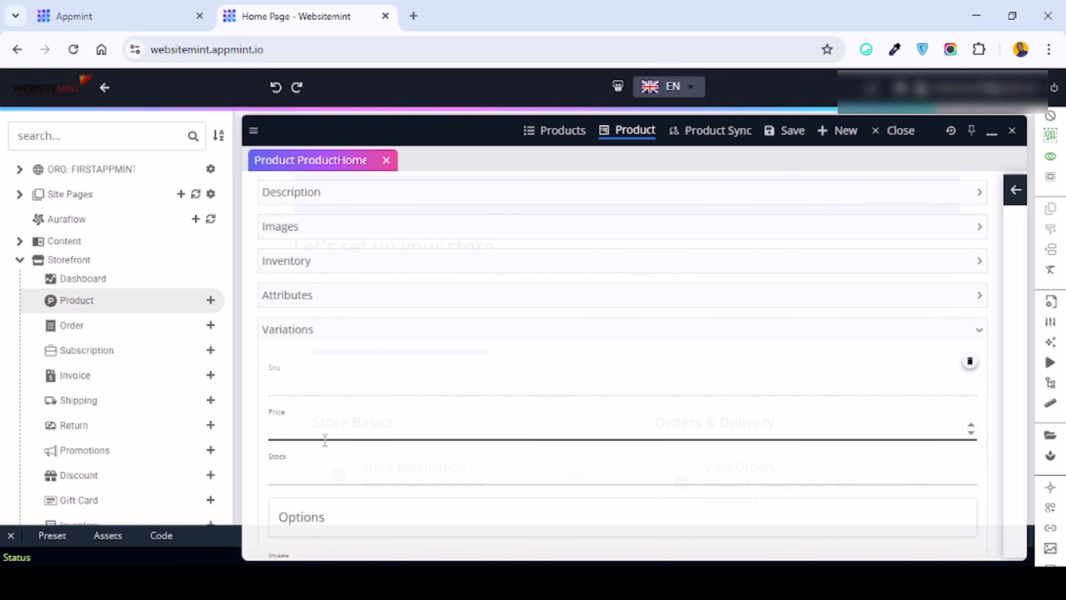
left_click(318, 430)
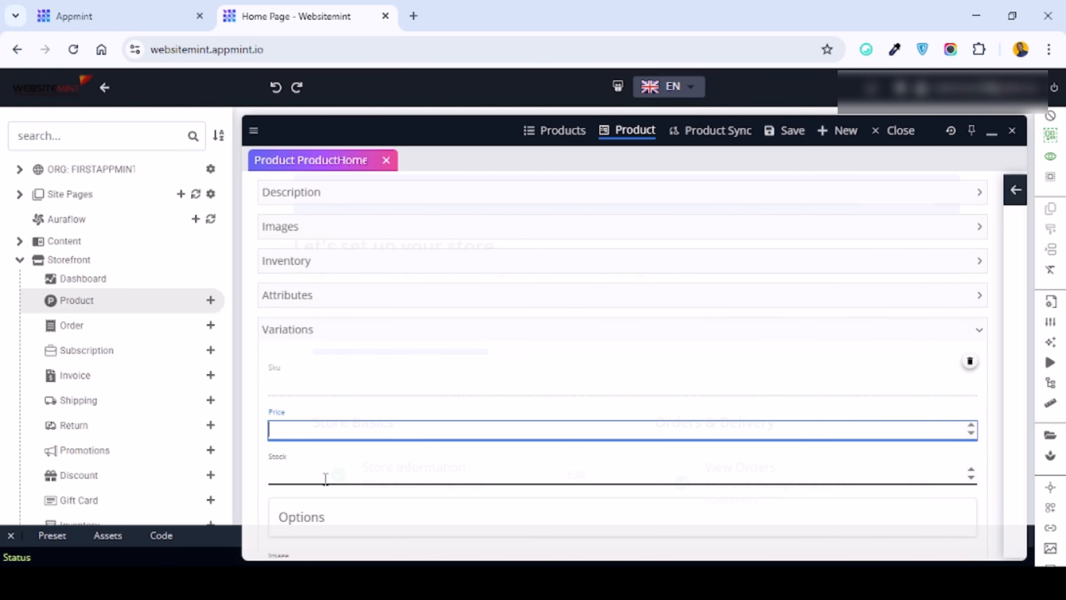
scroll(528, 476, "down", 2)
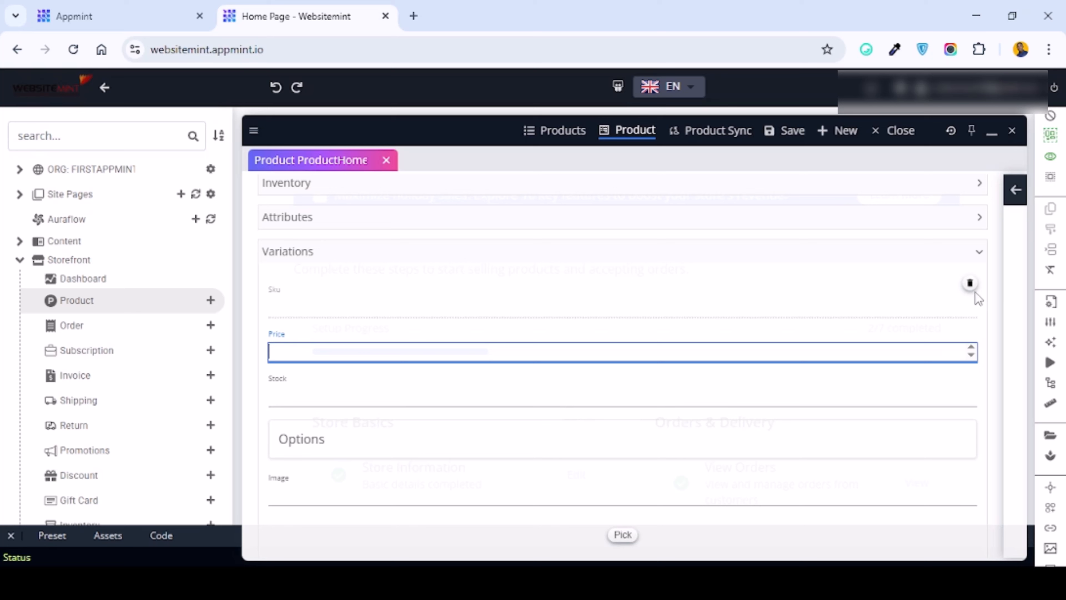
Delete the blank variation from the product and confirm its removal.
left_click(966, 287)
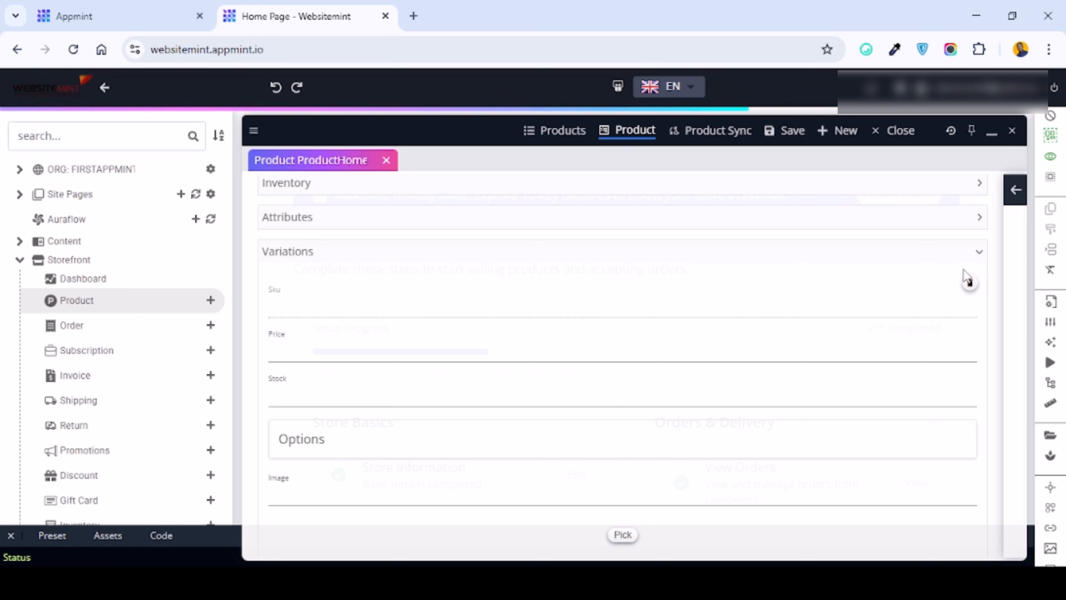
left_click(969, 285)
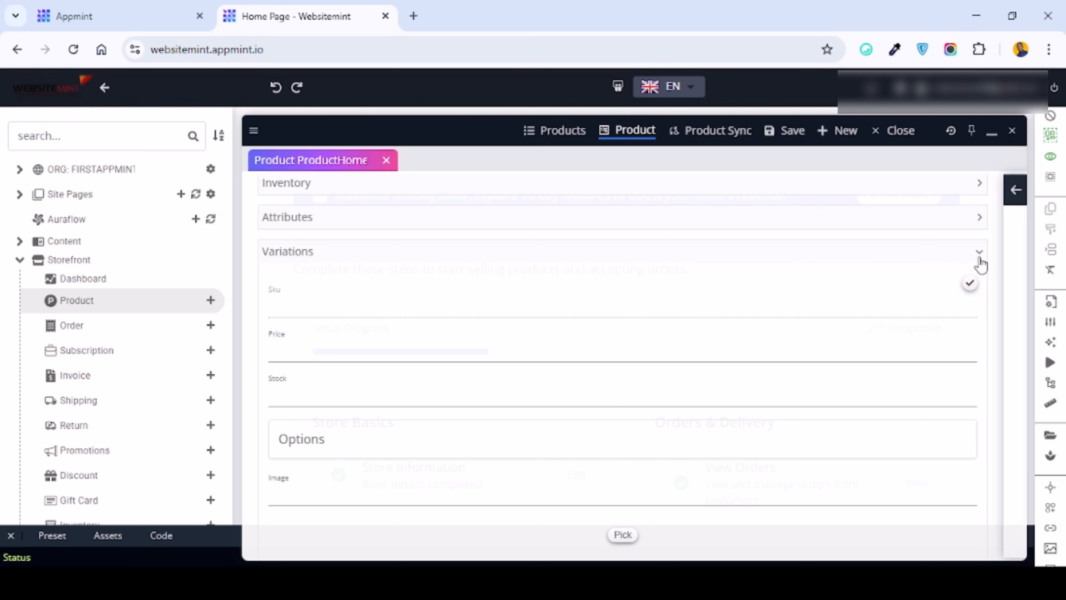
left_click(978, 253)
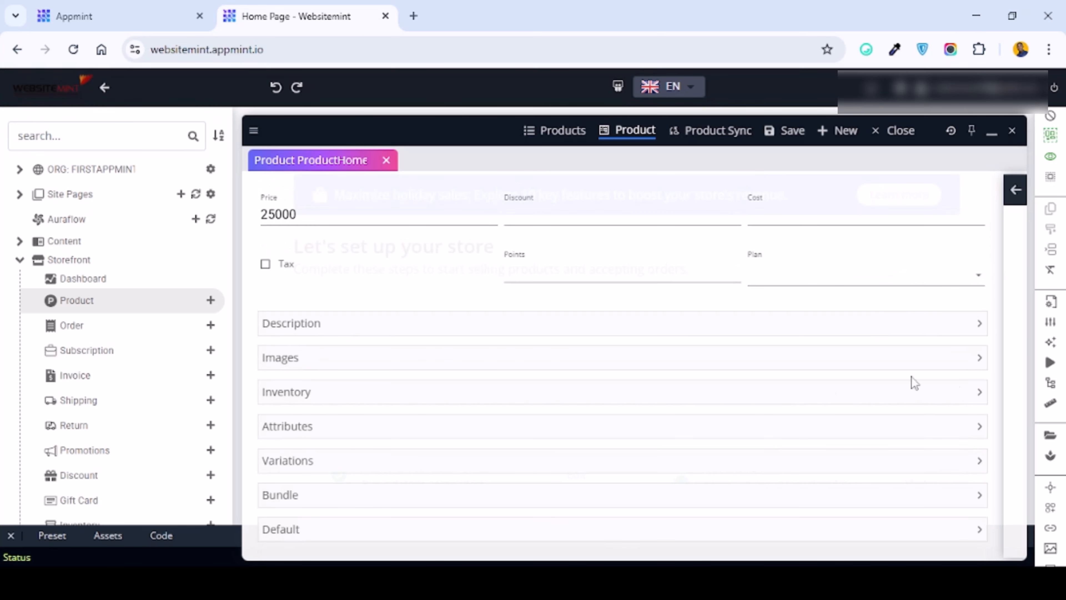
left_click(376, 464)
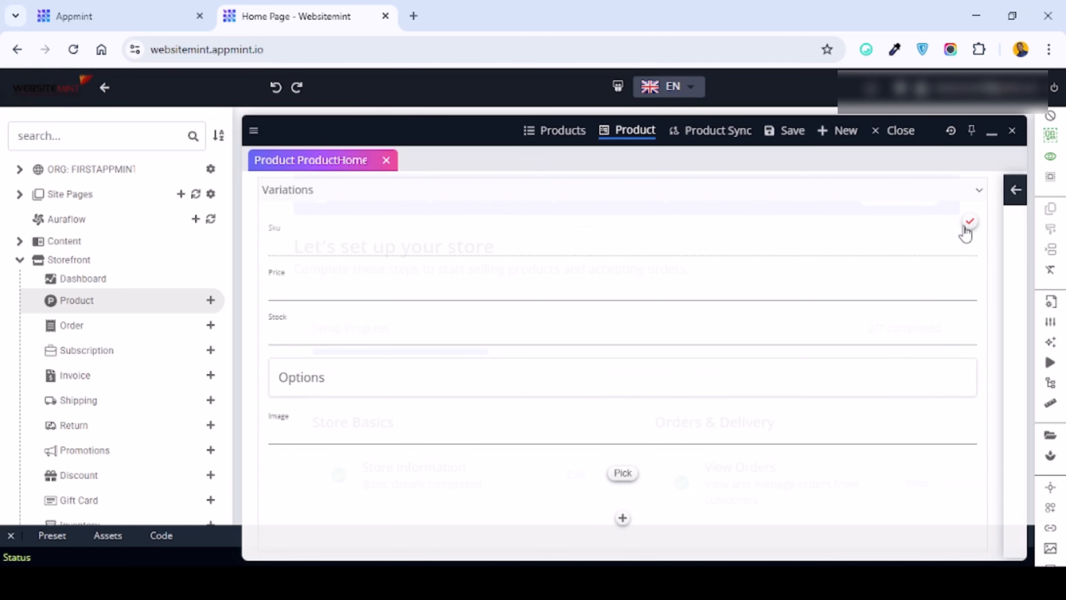
left_click(970, 227)
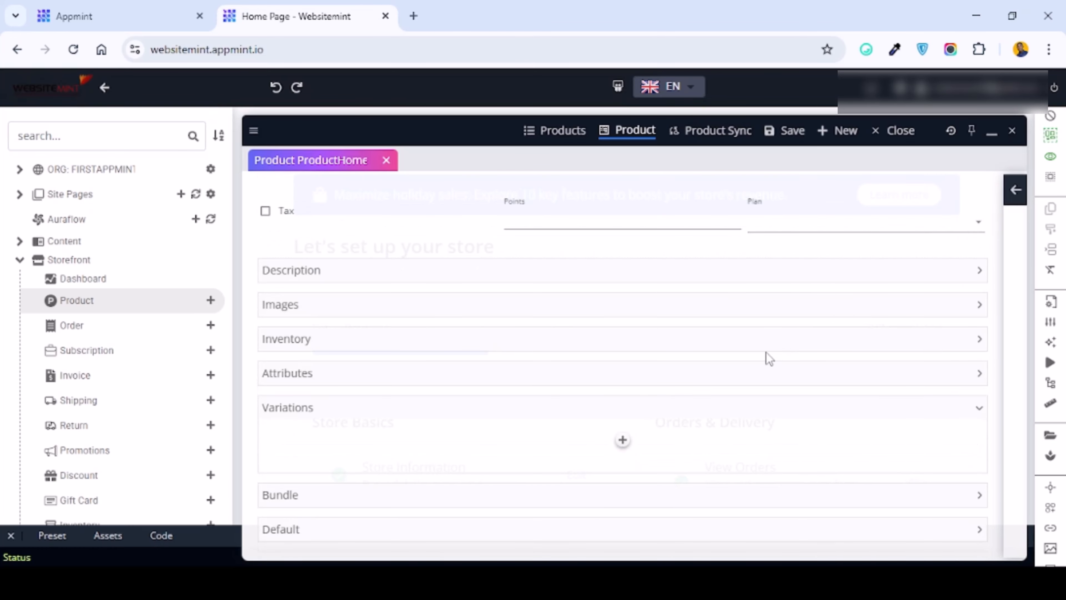
Collapse the Variations section and look into the Bundle section, leaving it collapsed too.
left_click(978, 408)
left_click(314, 500)
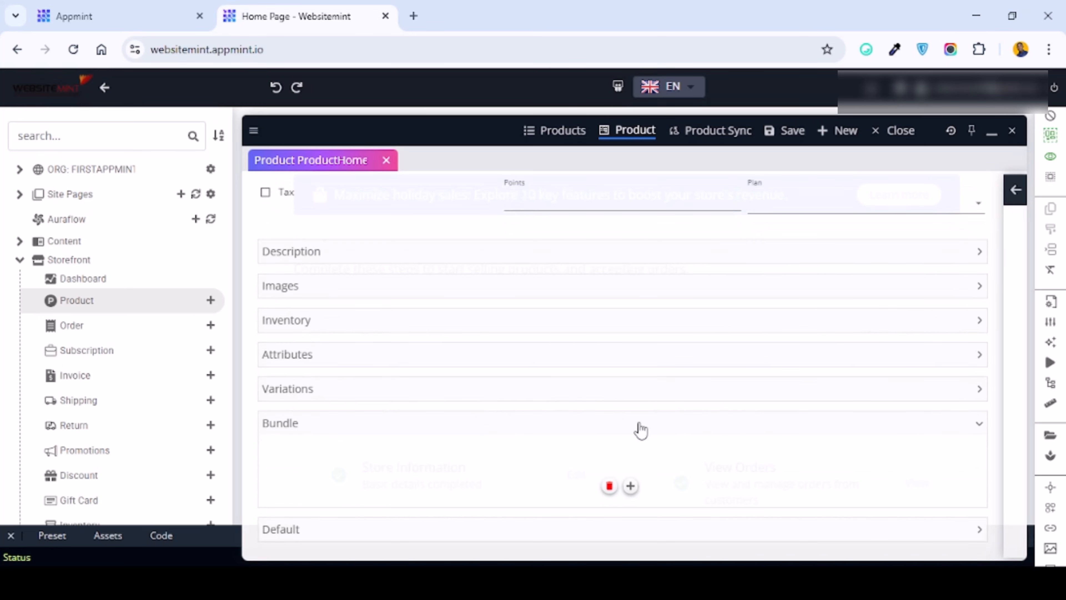
left_click(974, 426)
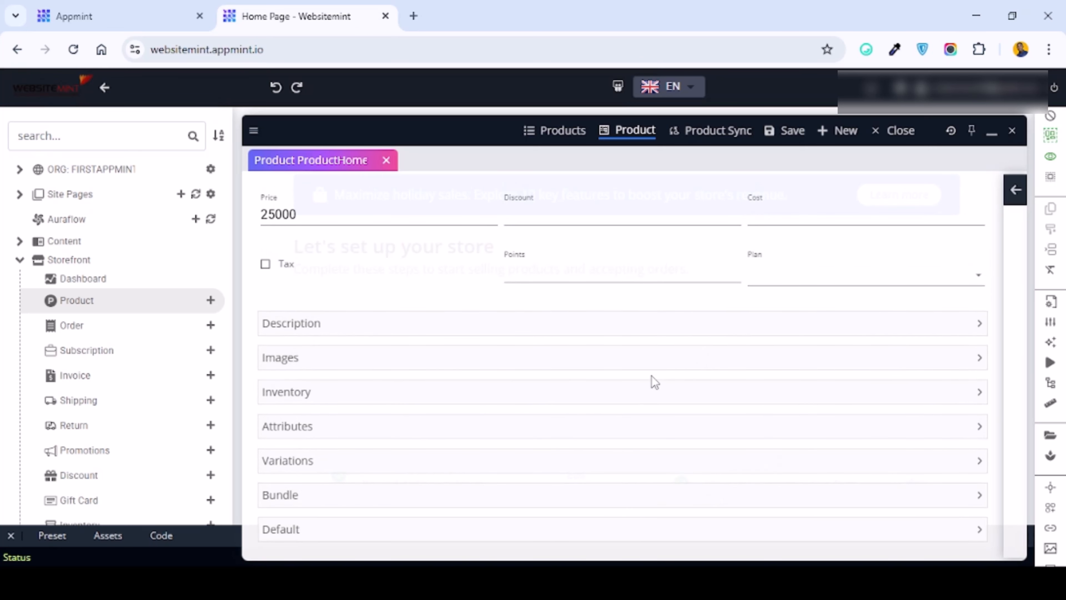
Save the H.O.G Cakes product and open the list of products.
scroll(654, 381, "up", 2)
scroll(655, 382, "up", 3)
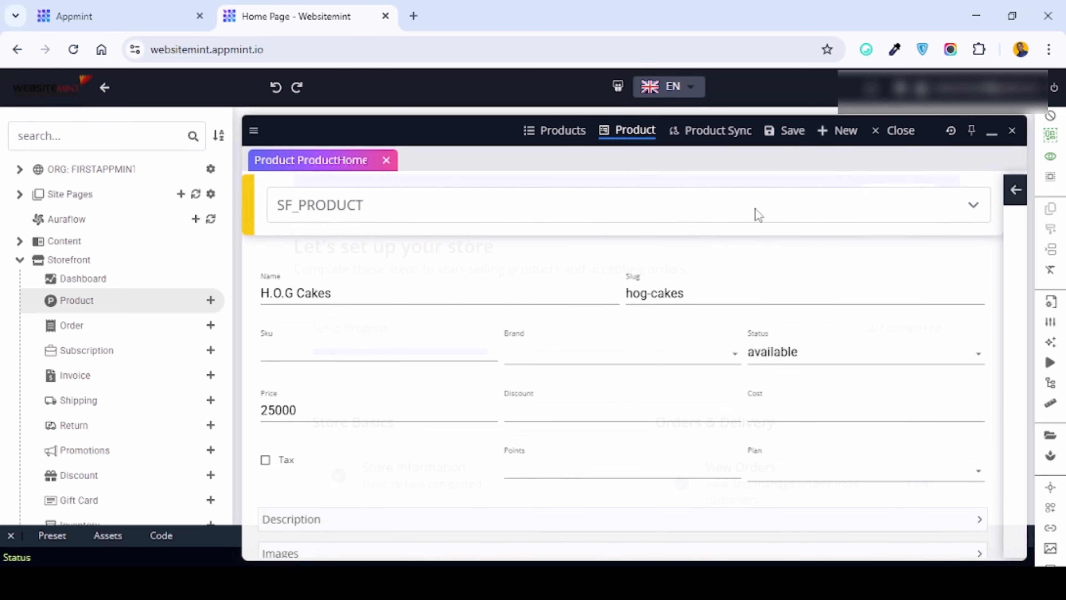
left_click(780, 136)
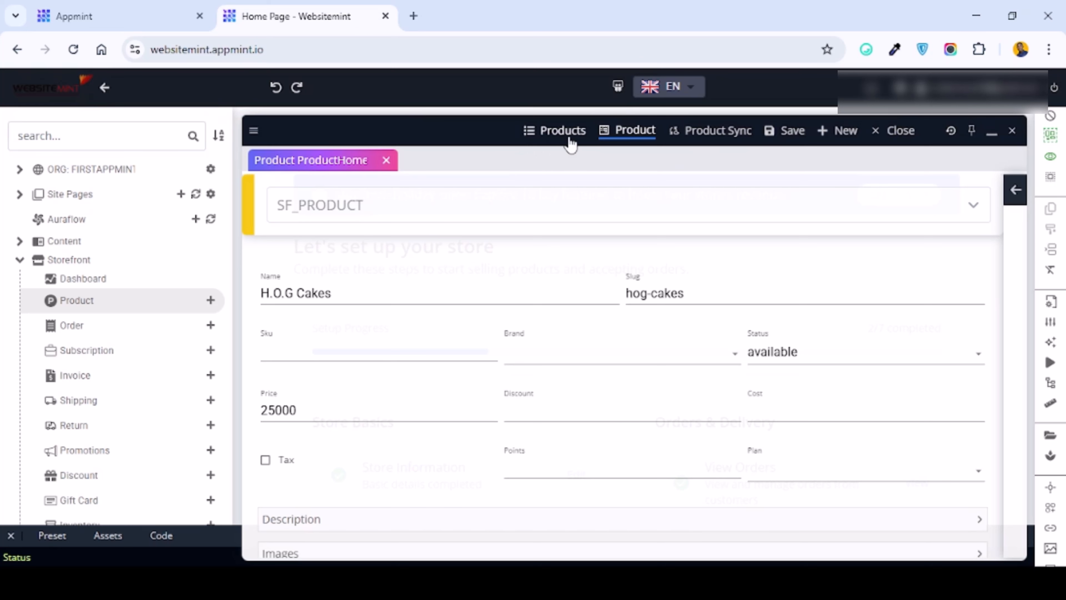
left_click(563, 131)
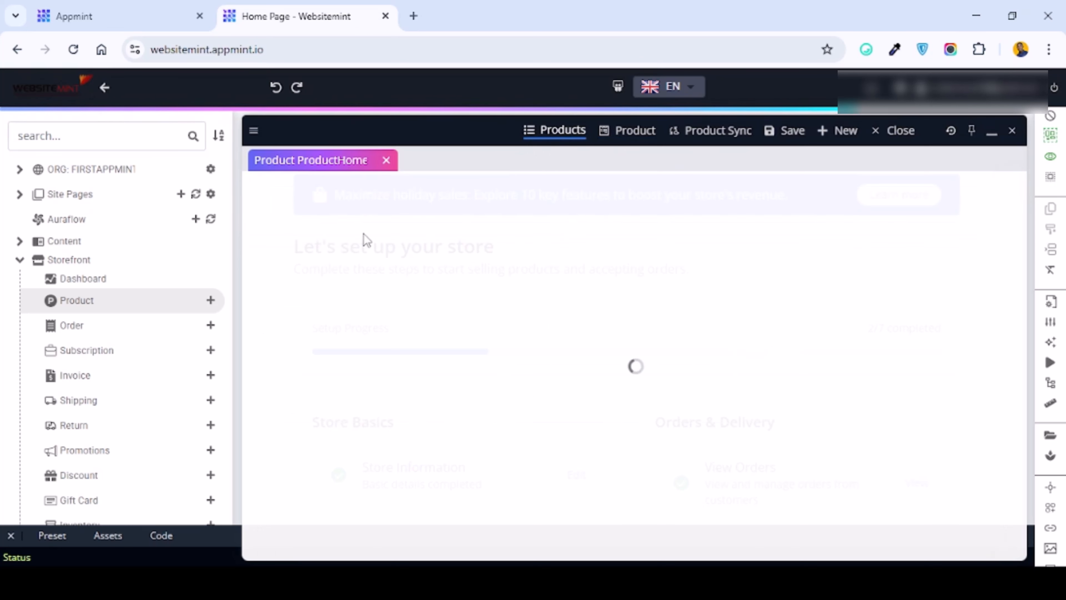